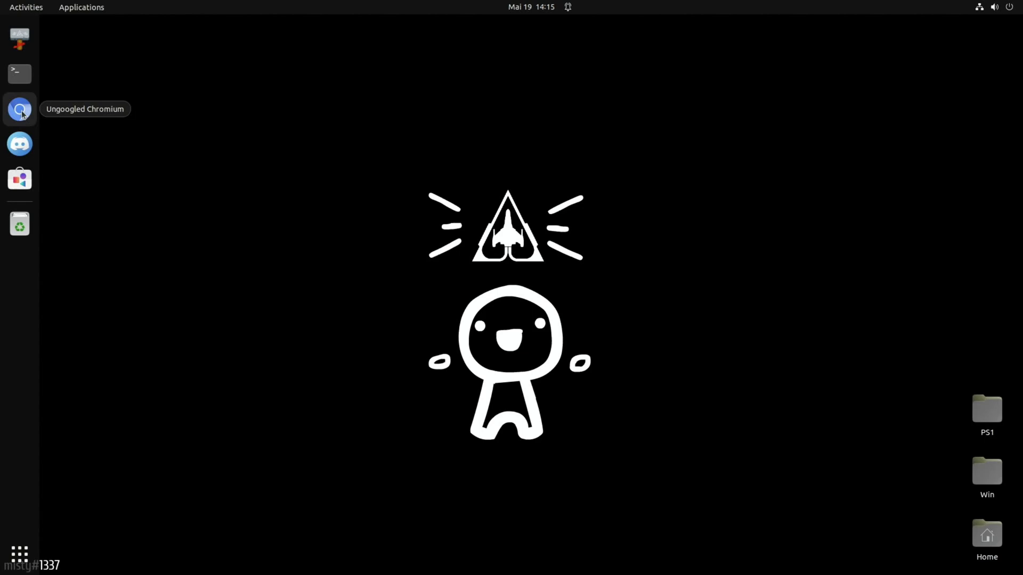
# Step: Look through the installed applications, including the contents of the Games and Utilities folders and the second page of apps
pyautogui.press('super+a')
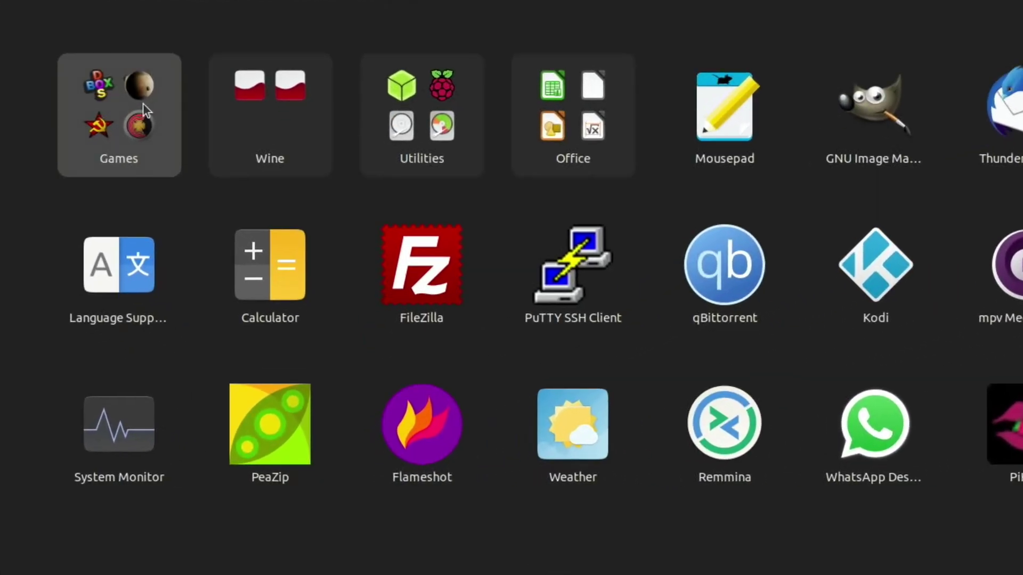
pyautogui.click(142, 104)
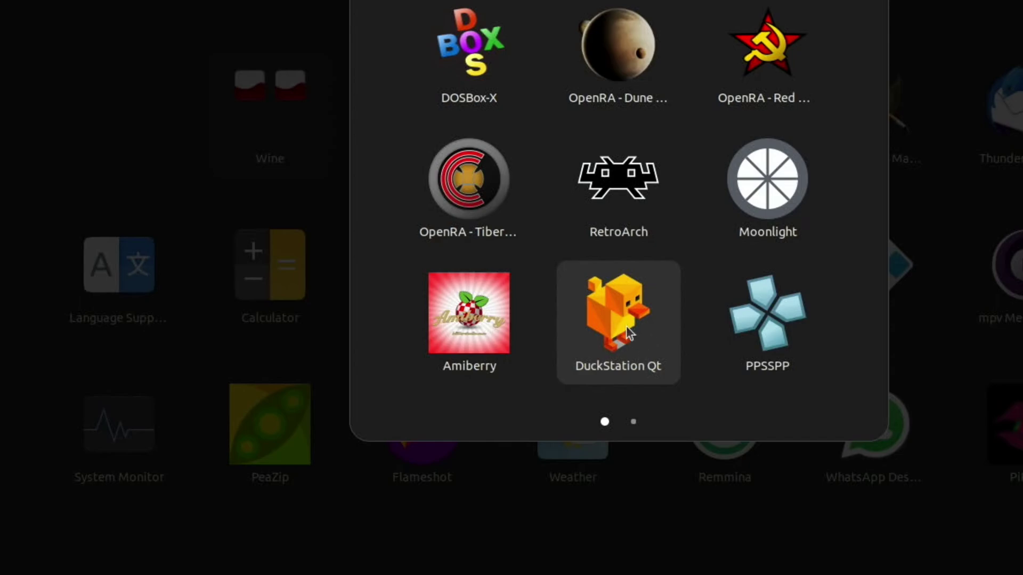
pyautogui.click(635, 422)
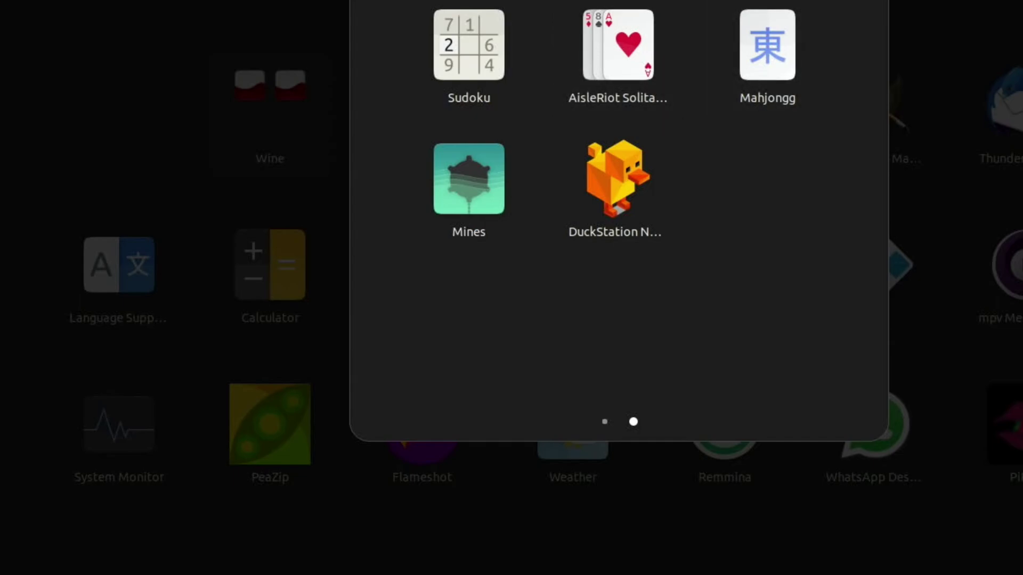
pyautogui.click(277, 126)
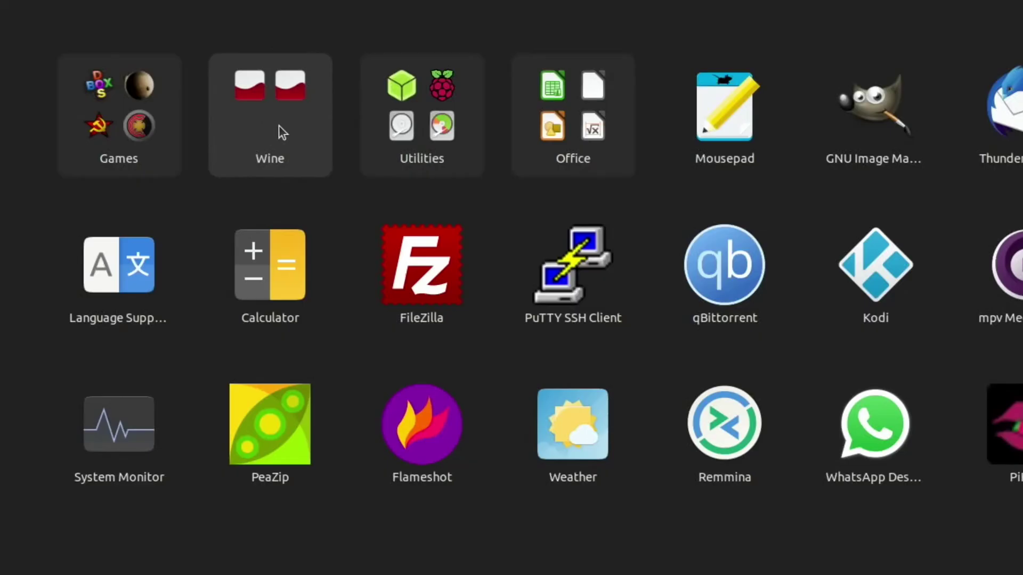
pyautogui.click(427, 92)
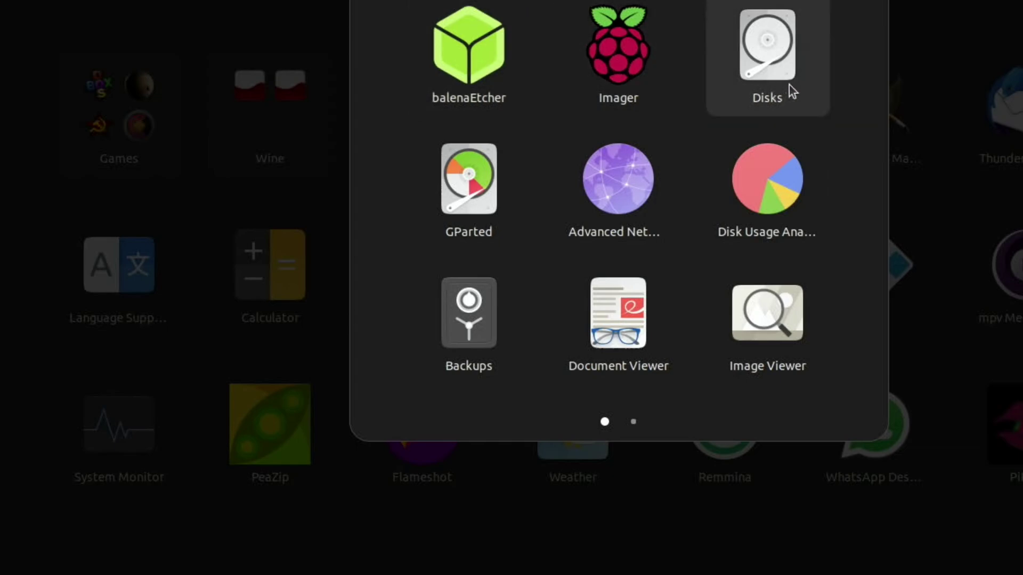
pyautogui.click(633, 422)
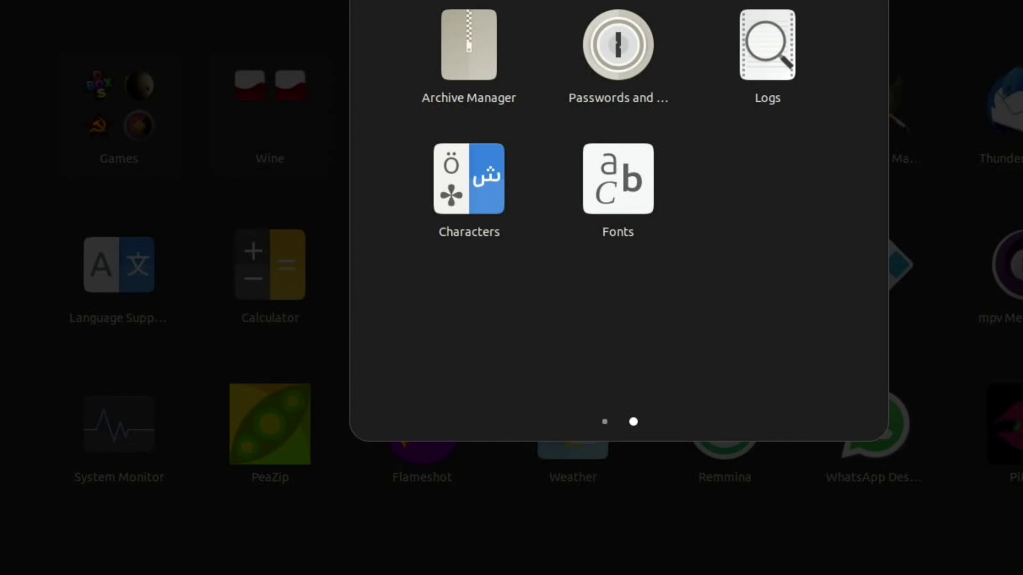
pyautogui.press('Escape')
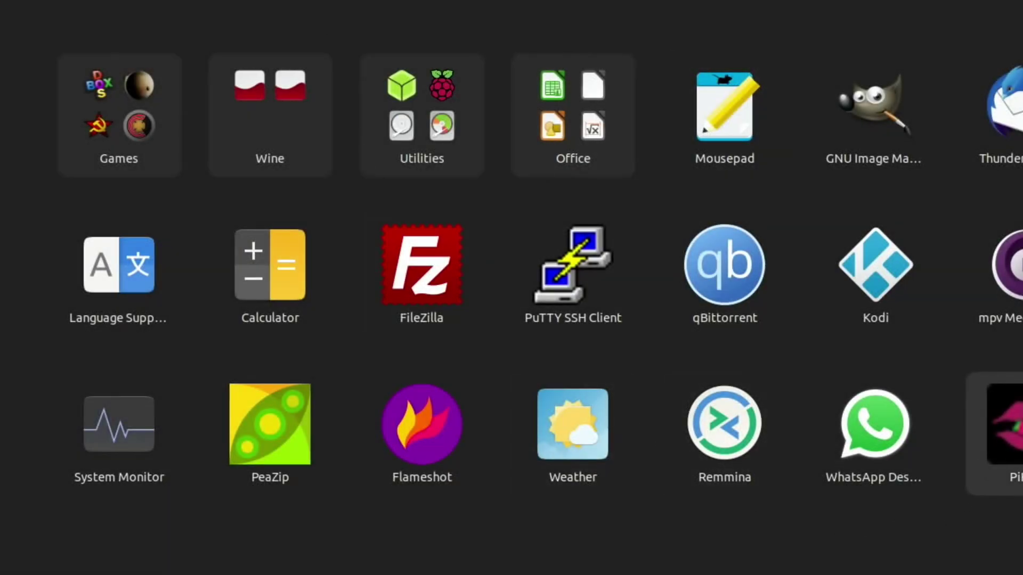
pyautogui.scroll(-1, 860, 365)
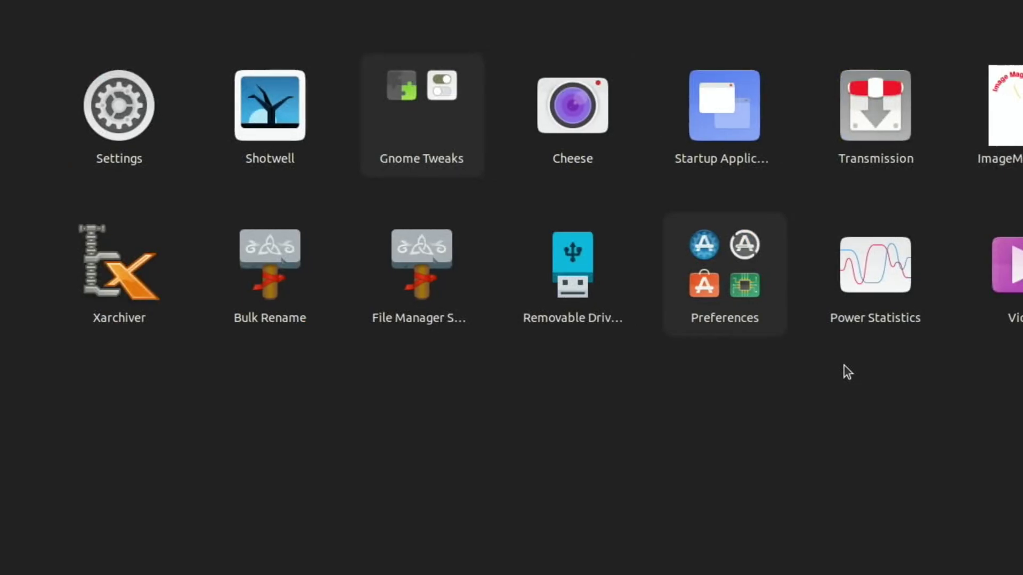
pyautogui.scroll(1, 843, 366)
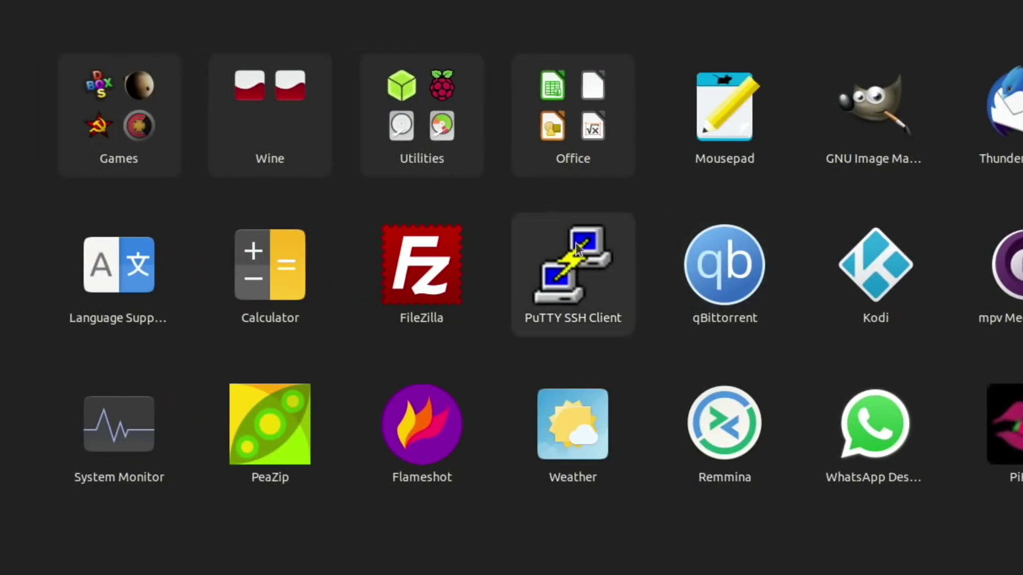
# Step: Open Wine Configuration from the Wine app folder and view the selectable Windows versions for the default settings
pyautogui.click(292, 130)
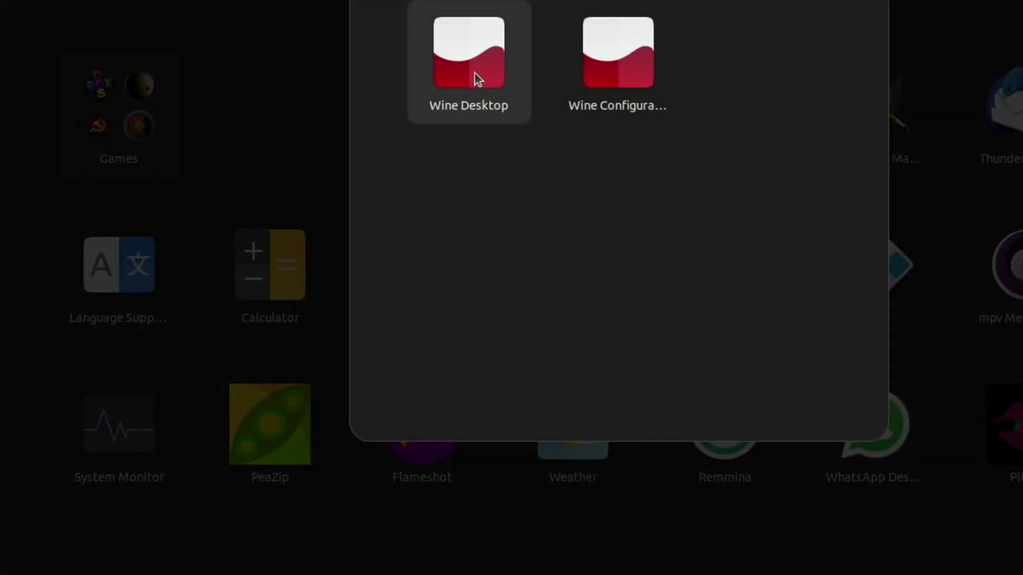
pyautogui.click(607, 71)
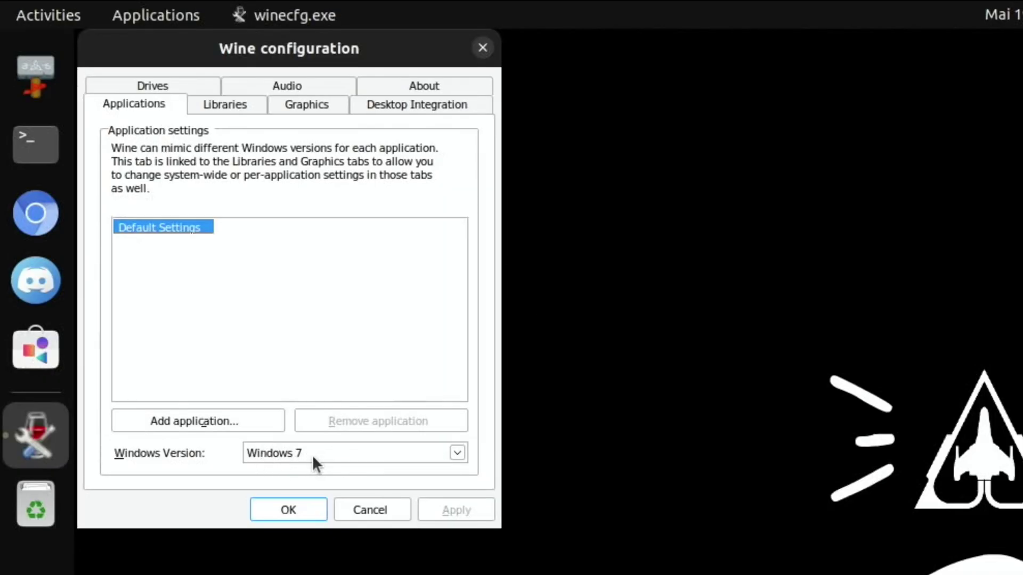
pyautogui.click(312, 455)
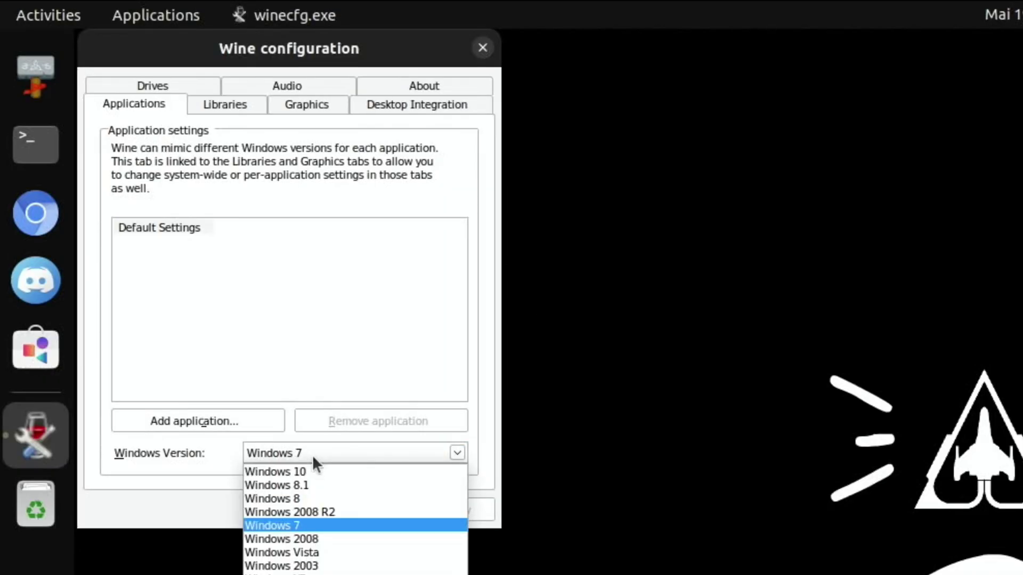
pyautogui.click(346, 339)
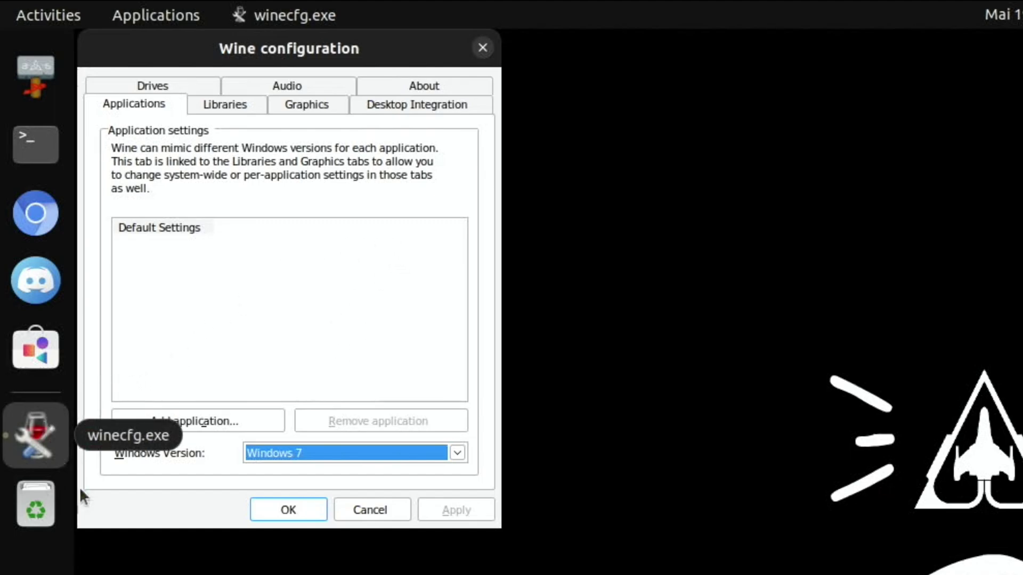
# Step: Launch Wine Desktop from the Wine app folder and place its window beside the Wine configuration window
pyautogui.press('super+a')
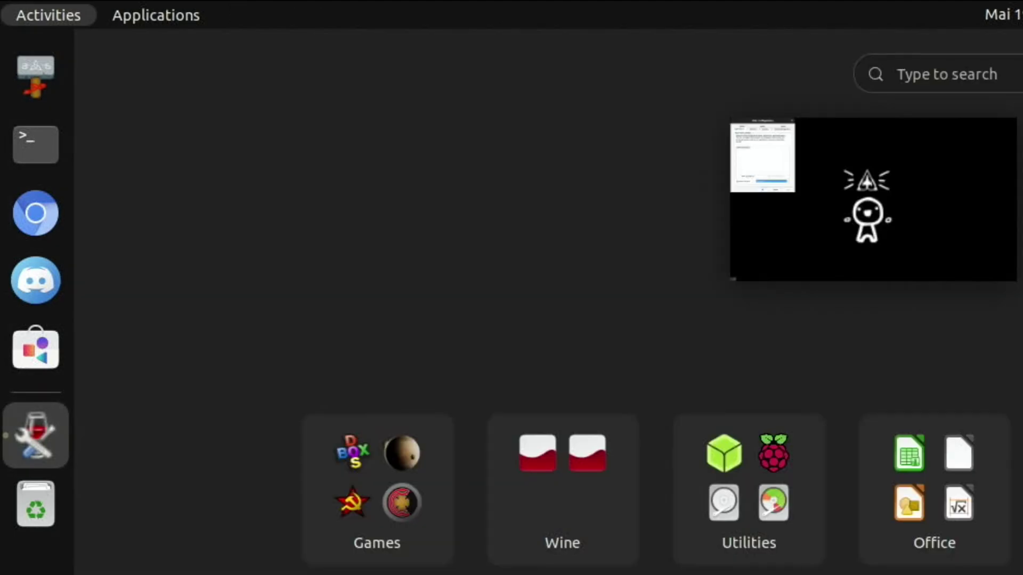
pyautogui.click(608, 507)
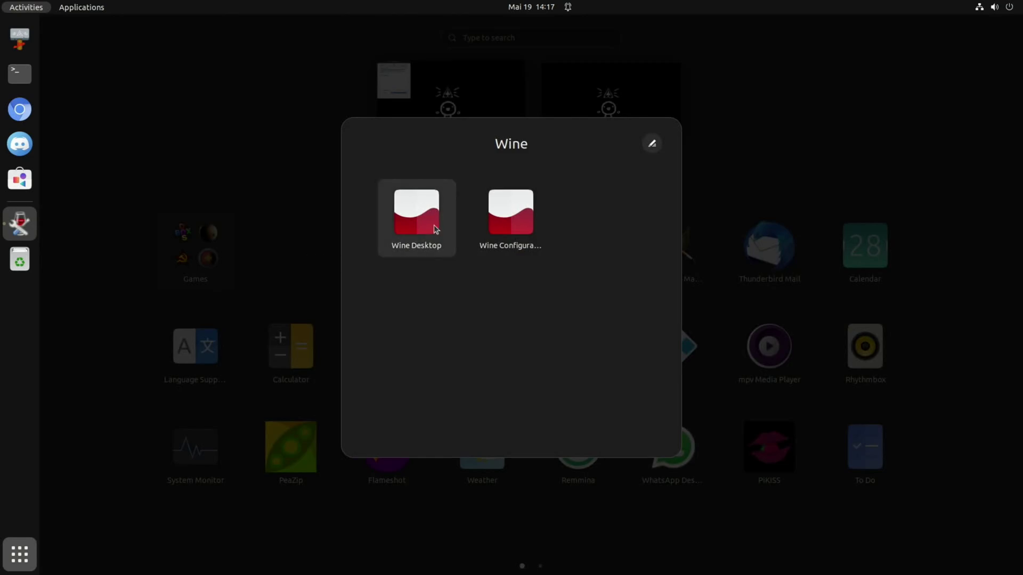
pyautogui.click(433, 225)
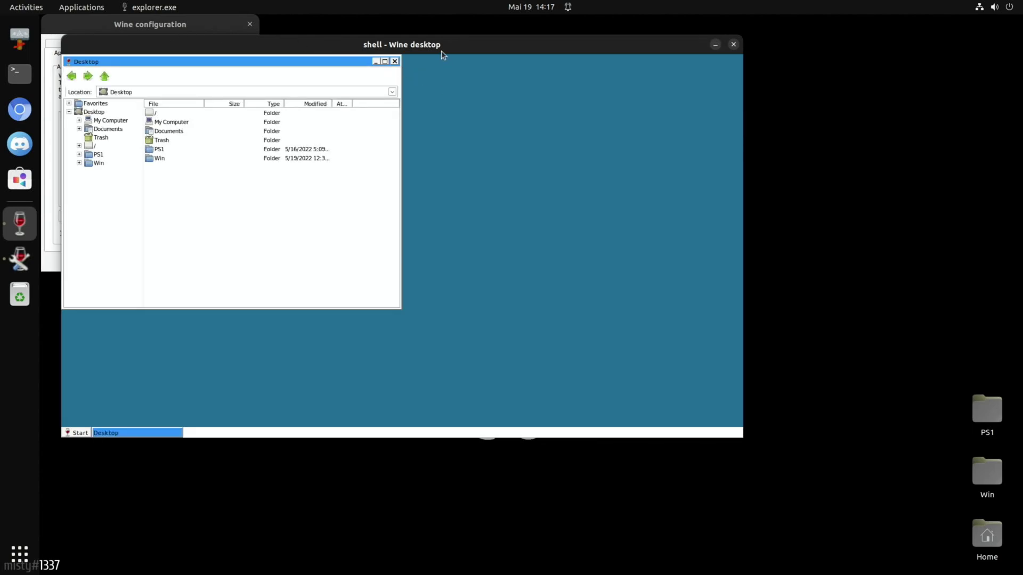
pyautogui.moveTo(441, 50); pyautogui.dragTo(653, 33)
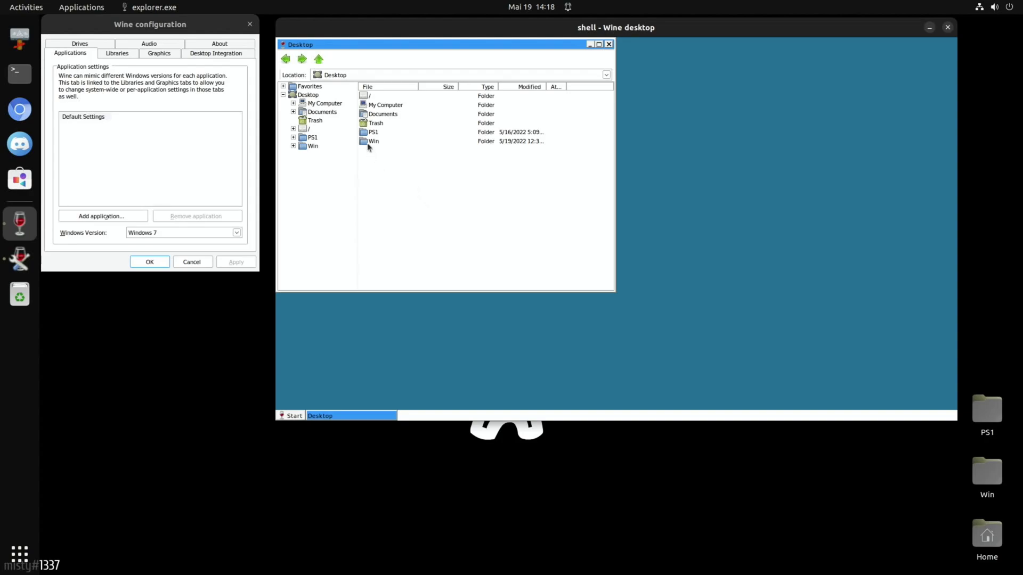
# Step: View the contents of the Win folder from the Ubuntu desktop in the file manager, and close that window
pyautogui.click(998, 476)
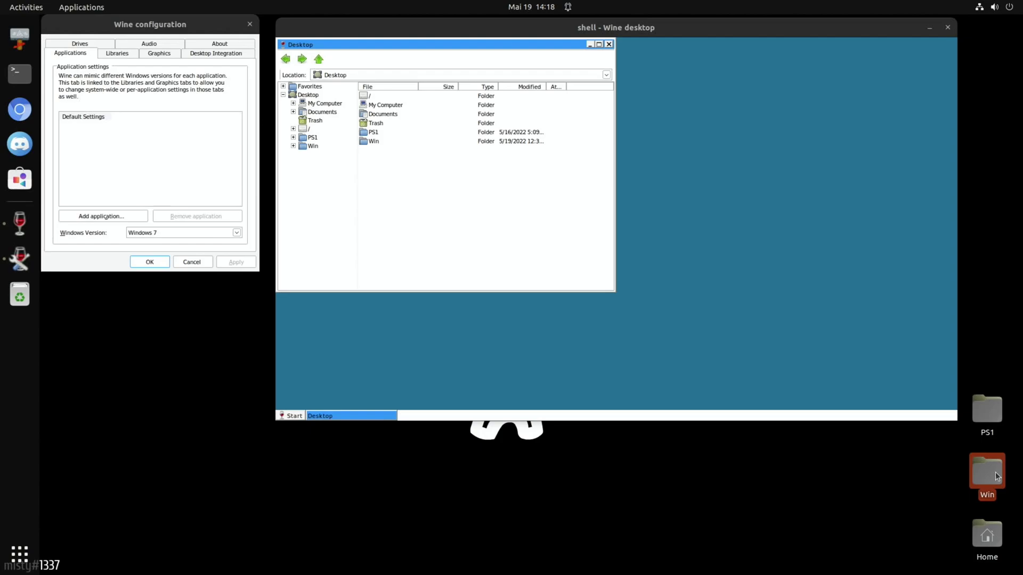
pyautogui.doubleClick(998, 476)
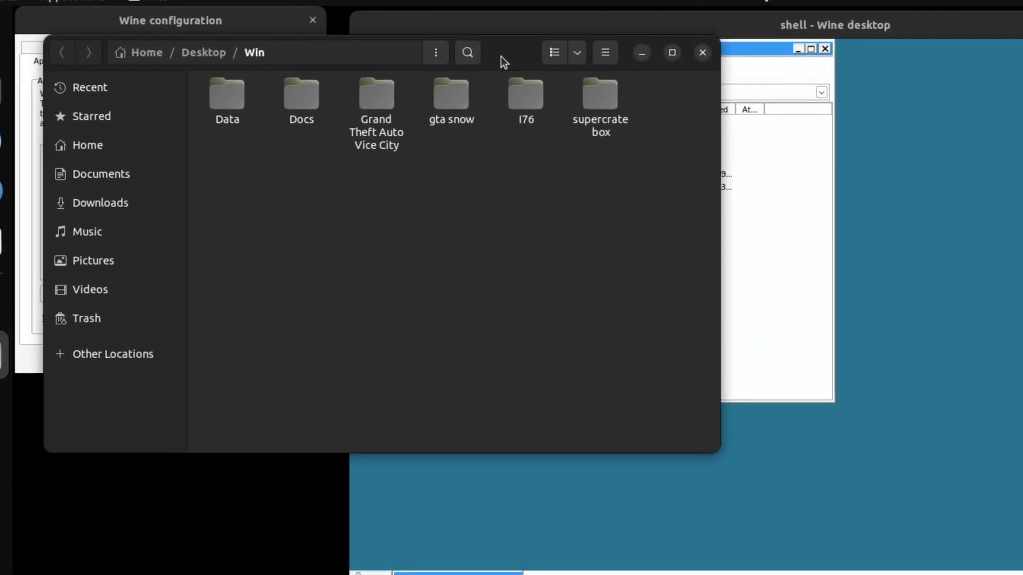
pyautogui.moveTo(501, 56); pyautogui.dragTo(686, 282)
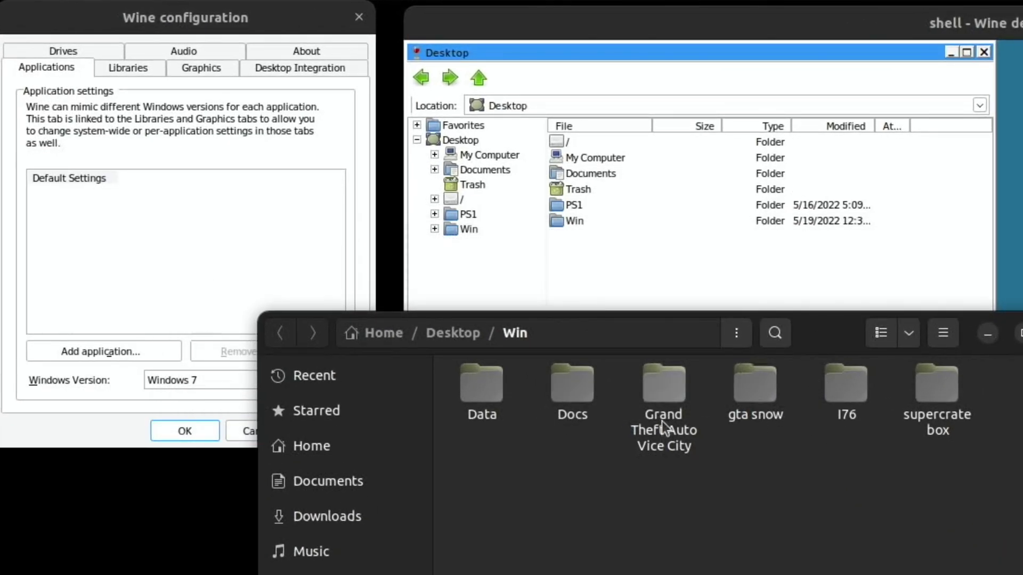
pyautogui.hotkey('ctrl', 'w')
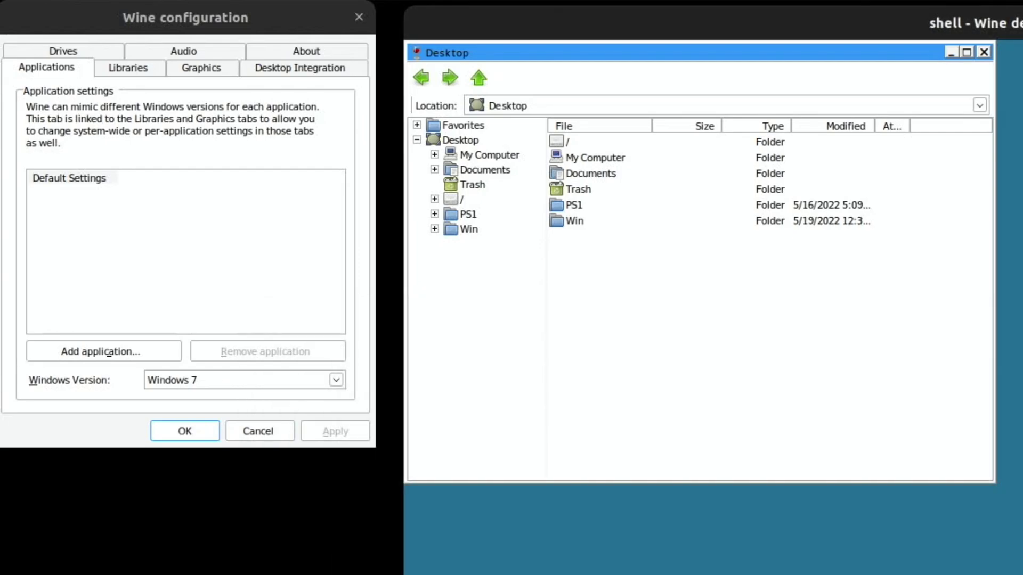
# Step: Run the supercratebox application from the supercratebox folder inside Win, using the Wine desktop's file browser
pyautogui.doubleClick(572, 222)
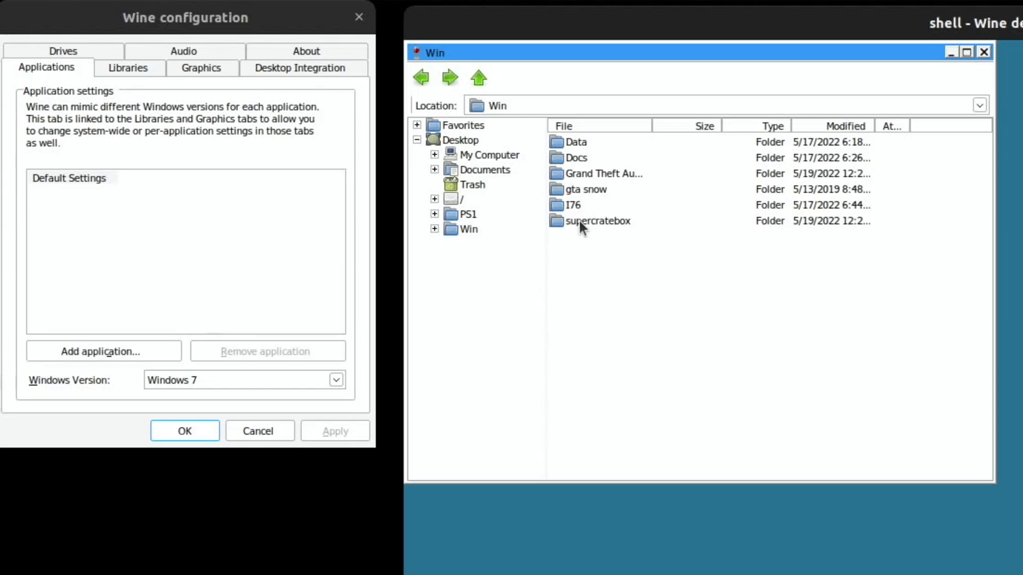
pyautogui.doubleClick(580, 220)
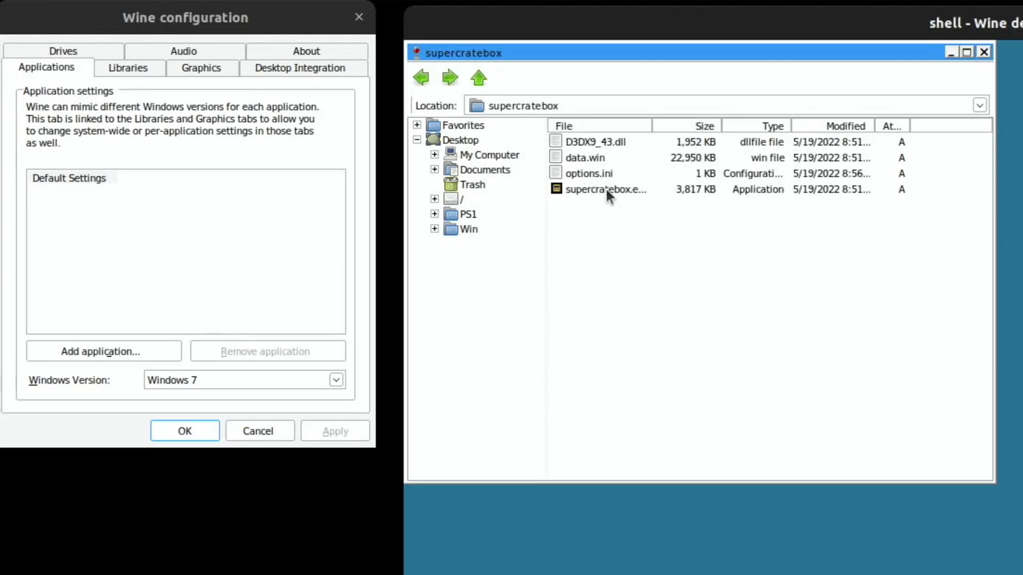
pyautogui.click(606, 188)
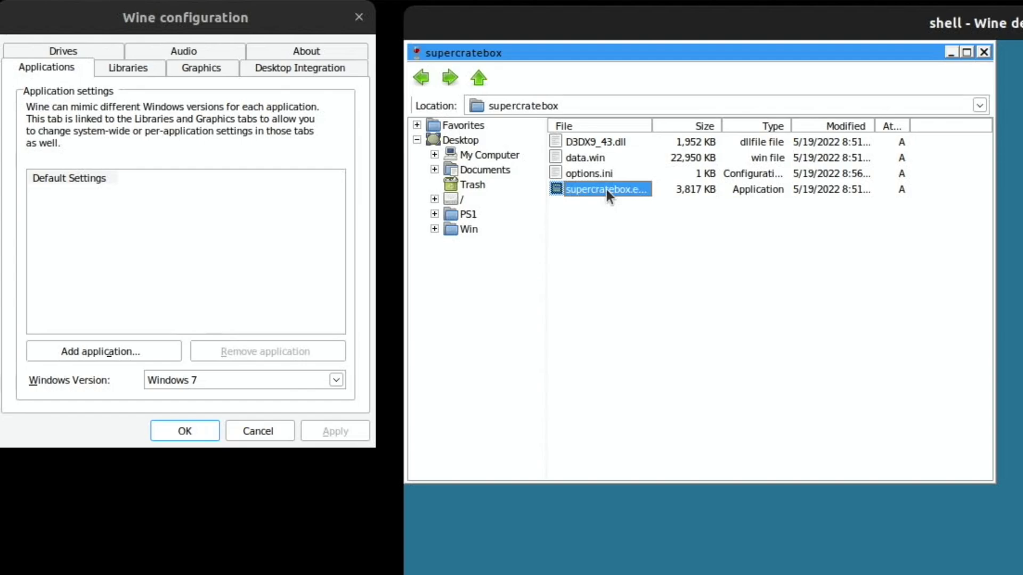
pyautogui.doubleClick(606, 189)
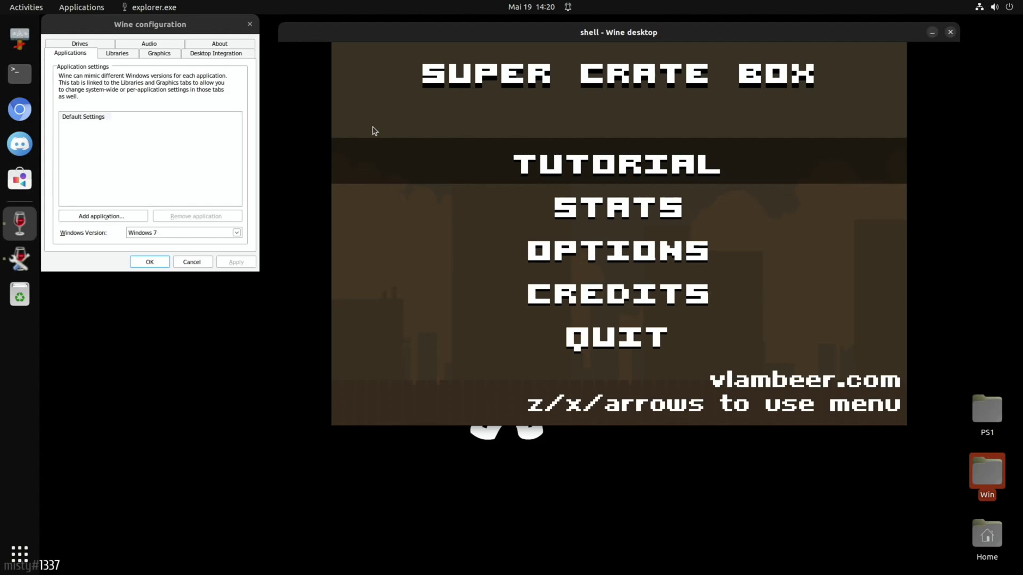
# Step: Start the Super Crate Box tutorial and move the character around the level to avoid the enemies
pyautogui.press('z')
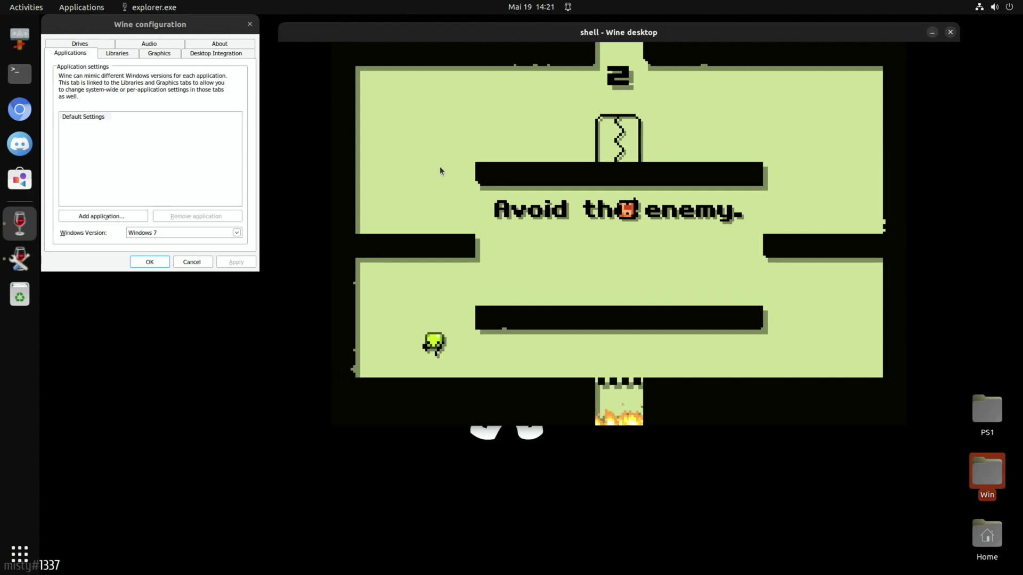
pyautogui.press('Left')
pyautogui.press('Right')
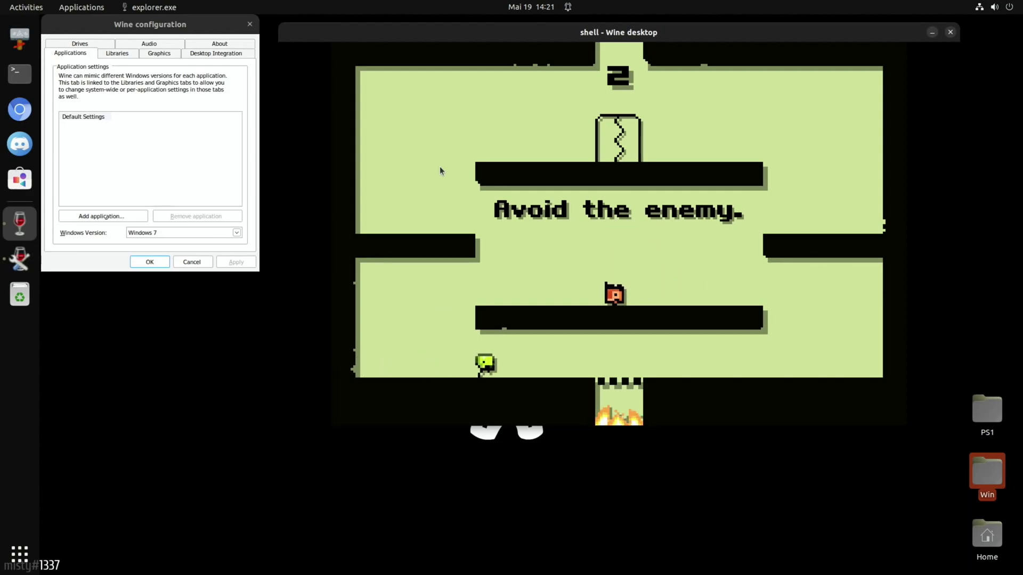
pyautogui.press('Right')
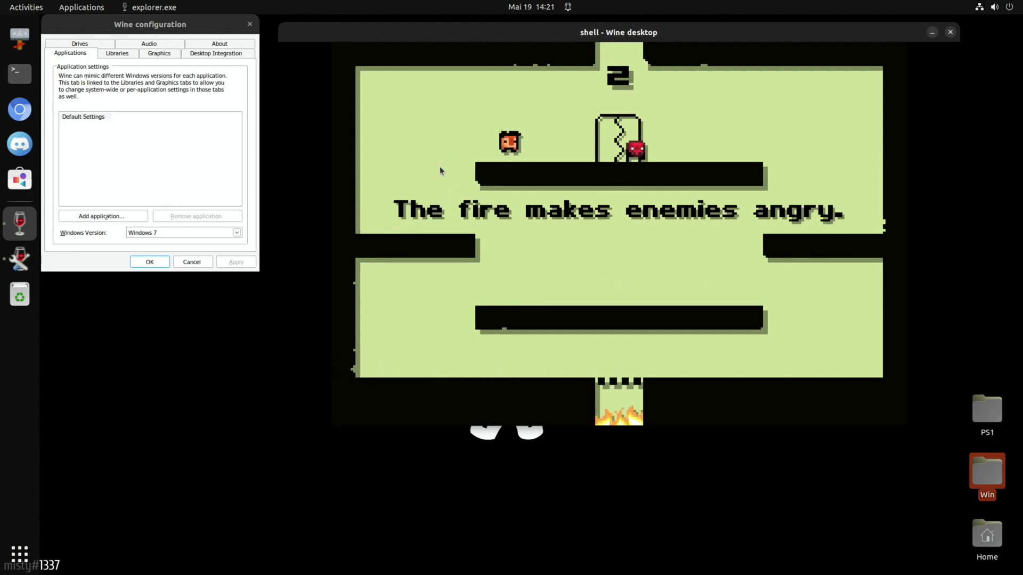
pyautogui.press('Right')
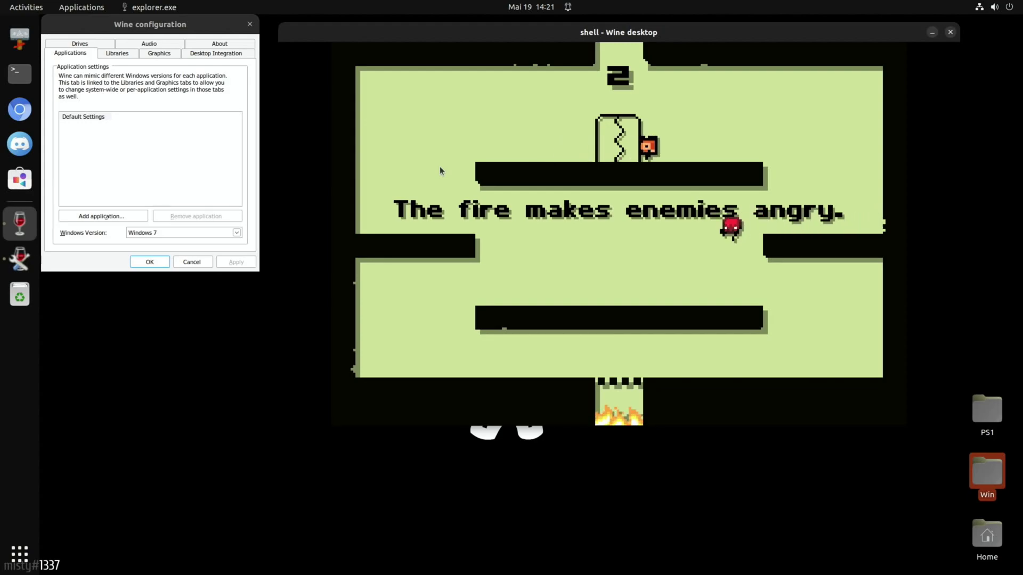
pyautogui.press('Right')
pyautogui.press('Left')
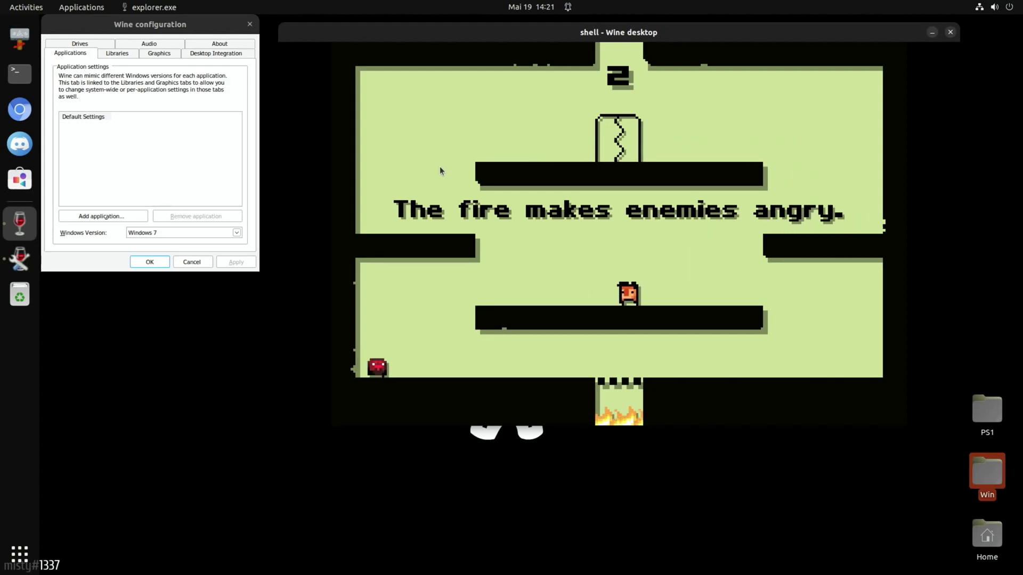
pyautogui.press('Right')
pyautogui.press('Left')
pyautogui.press('Right')
pyautogui.press('Left')
pyautogui.press('z')
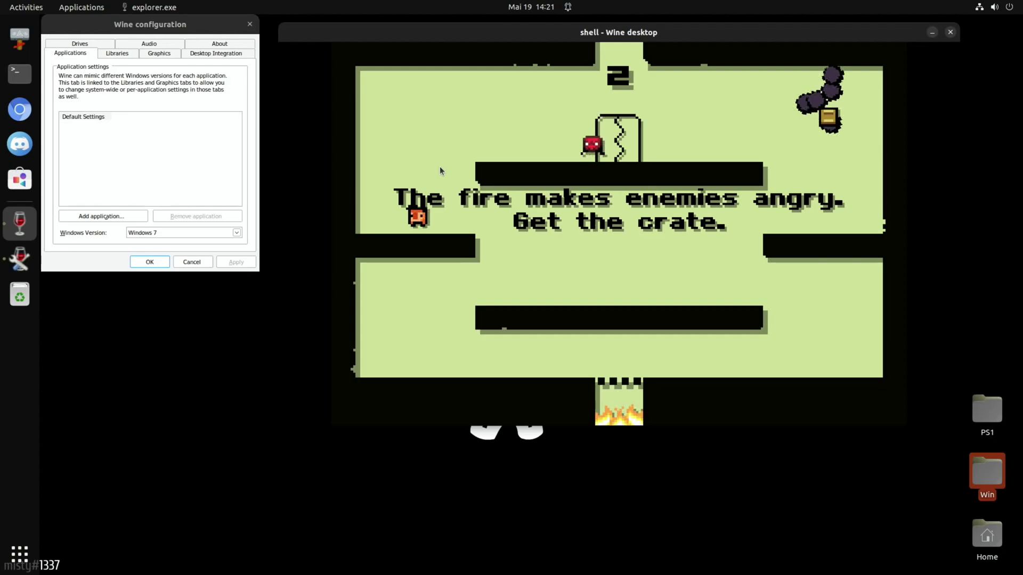
# Step: Move the character across the lower platform and up onto the right-hand ledge to collect the crate
pyautogui.press('Right')
pyautogui.press('Up')
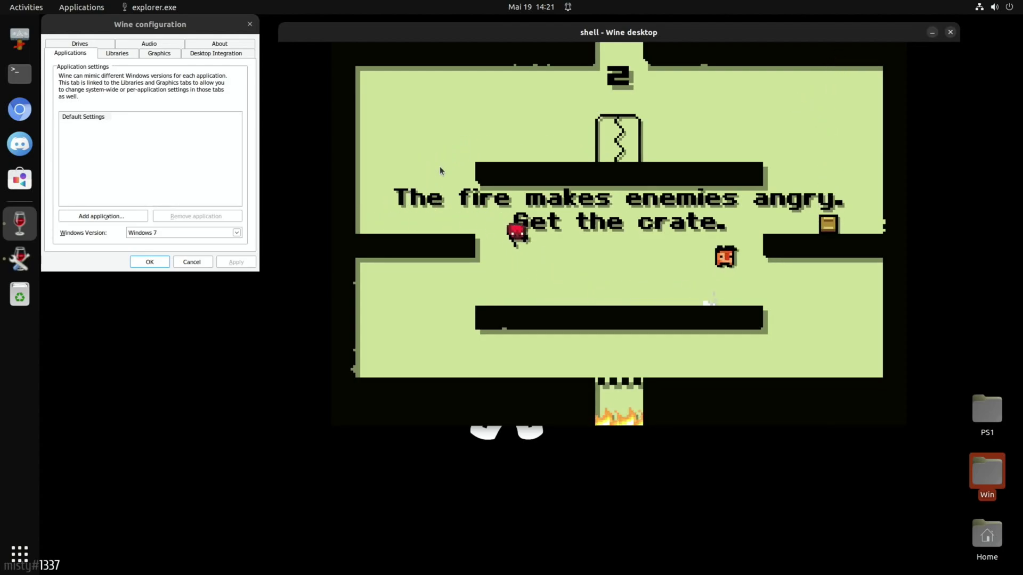
pyautogui.press('Right')
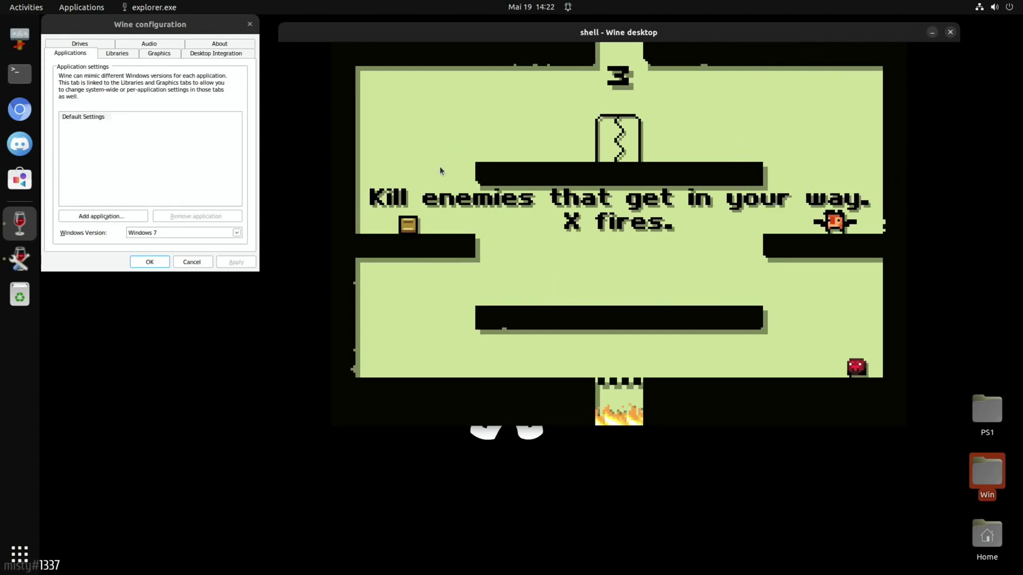
# Step: Move the character from the lower platform up to the left-hand ledge, collect the crate there and get the shotgun
pyautogui.press('Left')
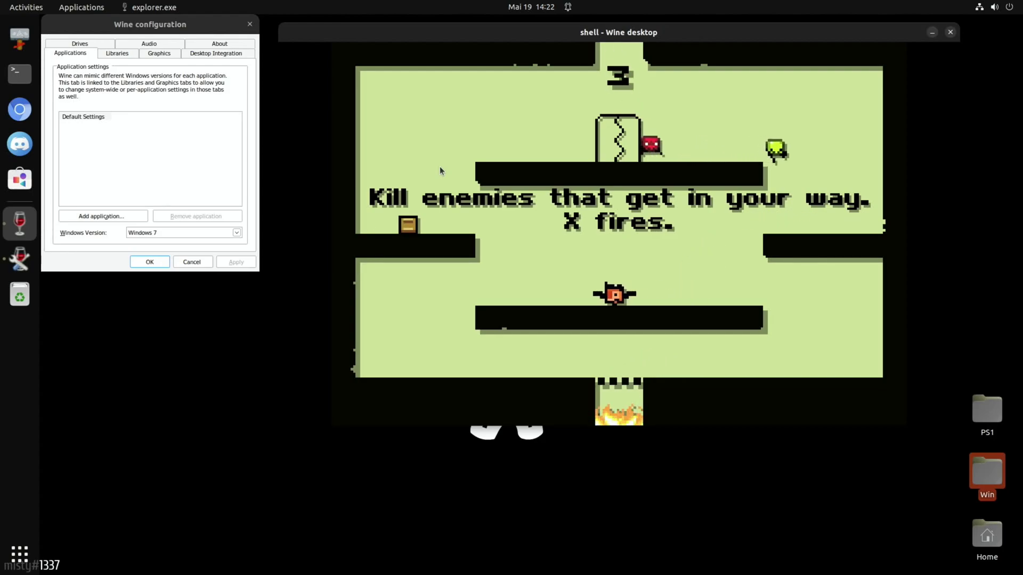
pyautogui.press('Left')
pyautogui.press('Right')
pyautogui.press('Left')
pyautogui.press('Up')
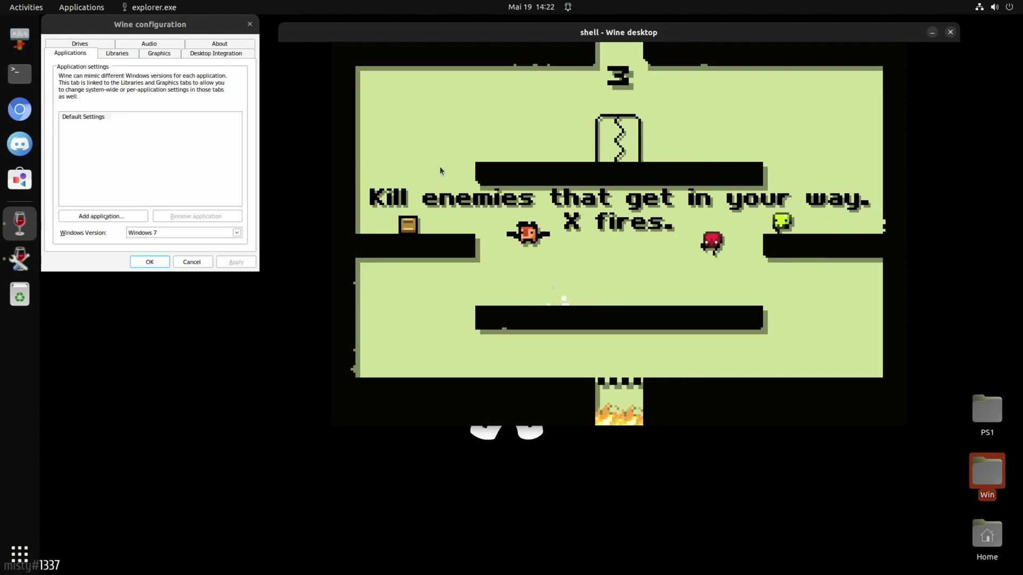
pyautogui.press('Left')
pyautogui.press('x')
pyautogui.press('Right')
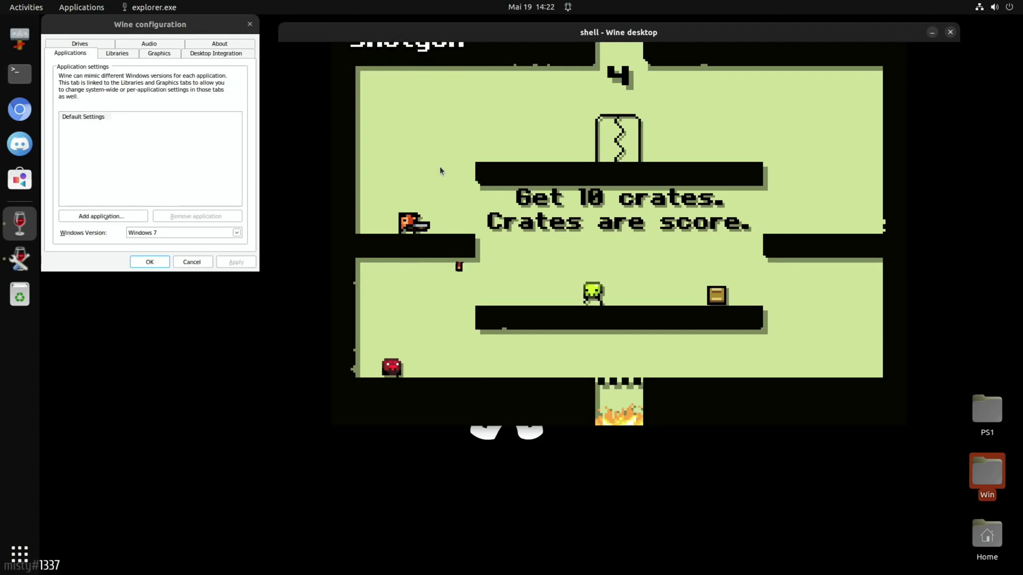
# Step: Fire the shotgun at the enemies on the upper platform and move onto the lower platform towards the crate
pyautogui.press('Up')
pyautogui.press('Up')
pyautogui.press('x')
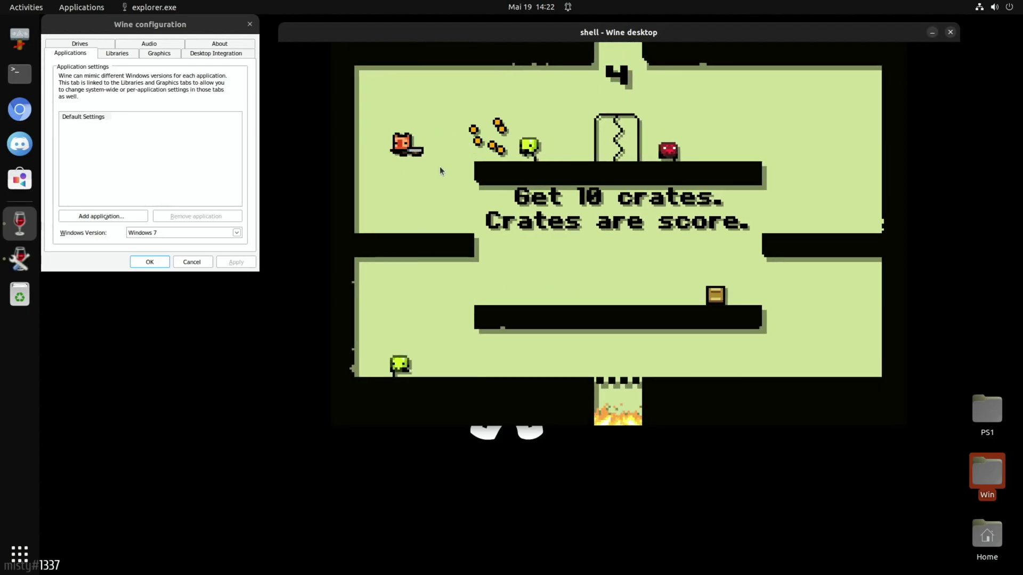
pyautogui.press('Right')
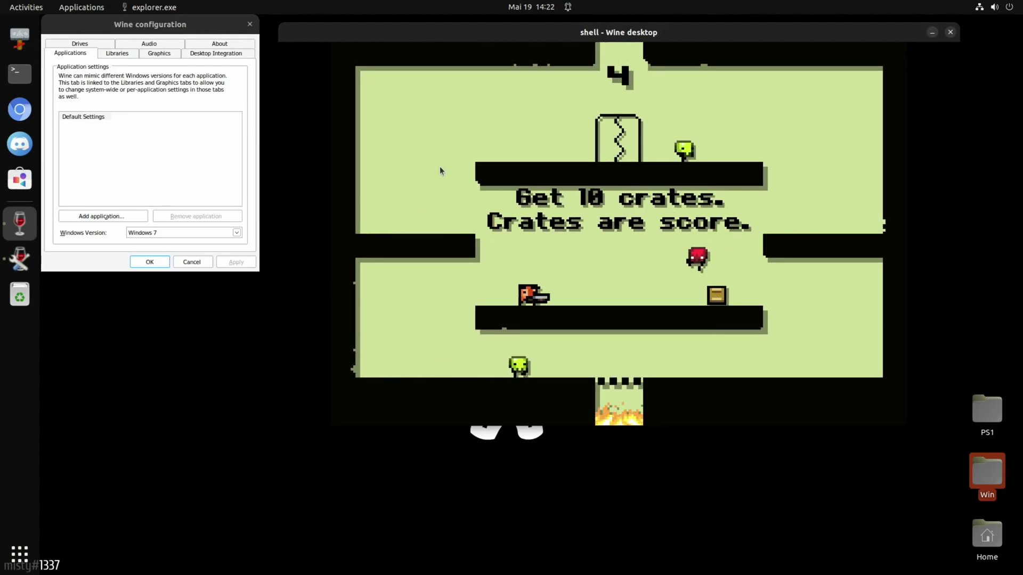
pyautogui.press('z')
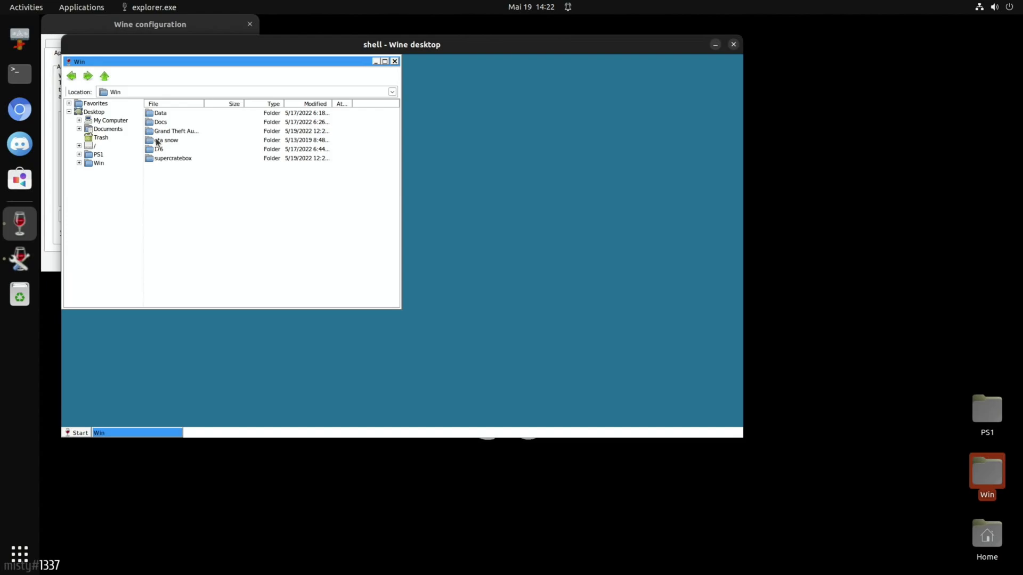
# Step: Open the gta snow folder inside Win and run GTA3.EXE from it
pyautogui.doubleClick(158, 142)
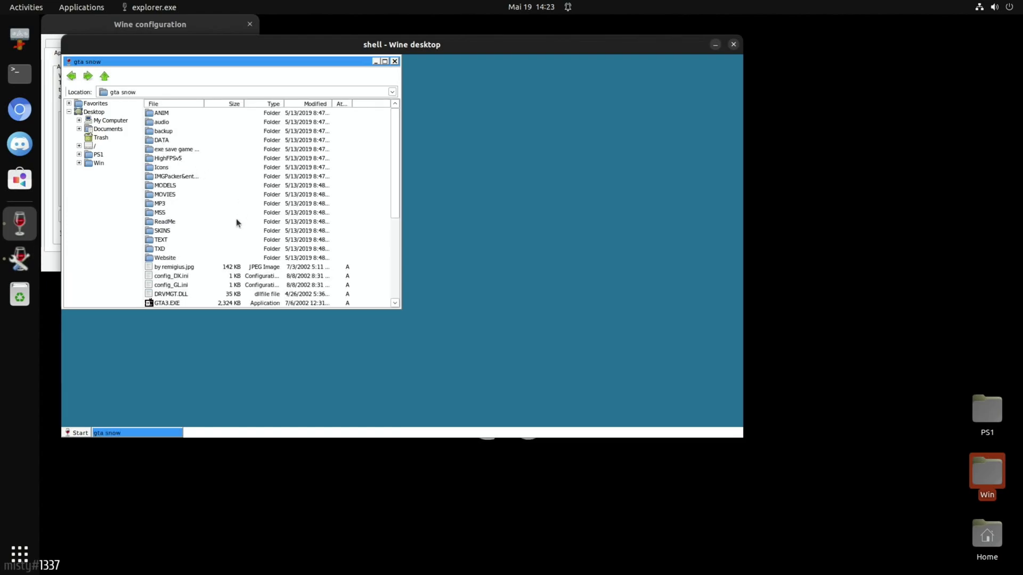
pyautogui.scroll(-2, 237, 222)
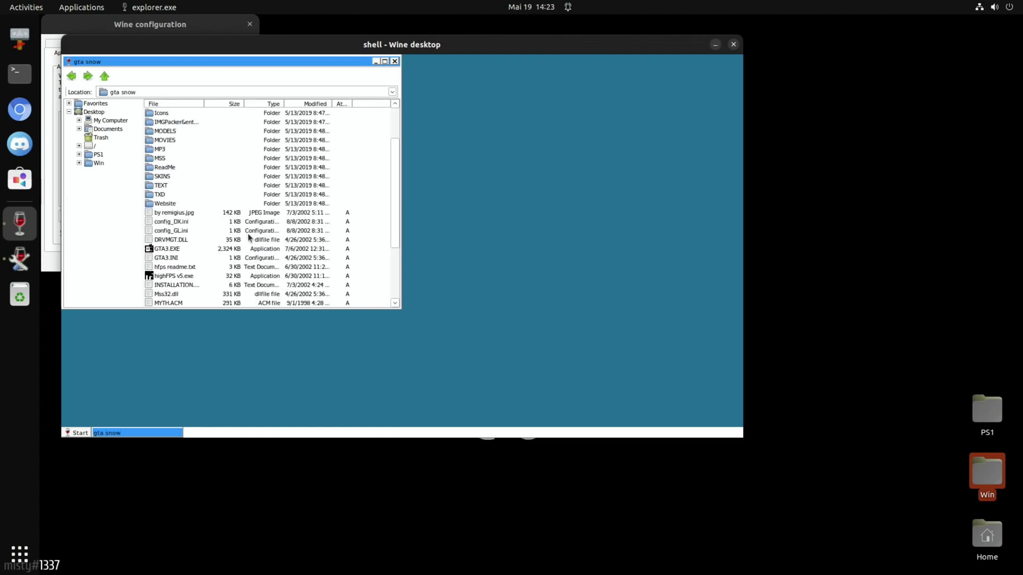
pyautogui.scroll(2, 190, 211)
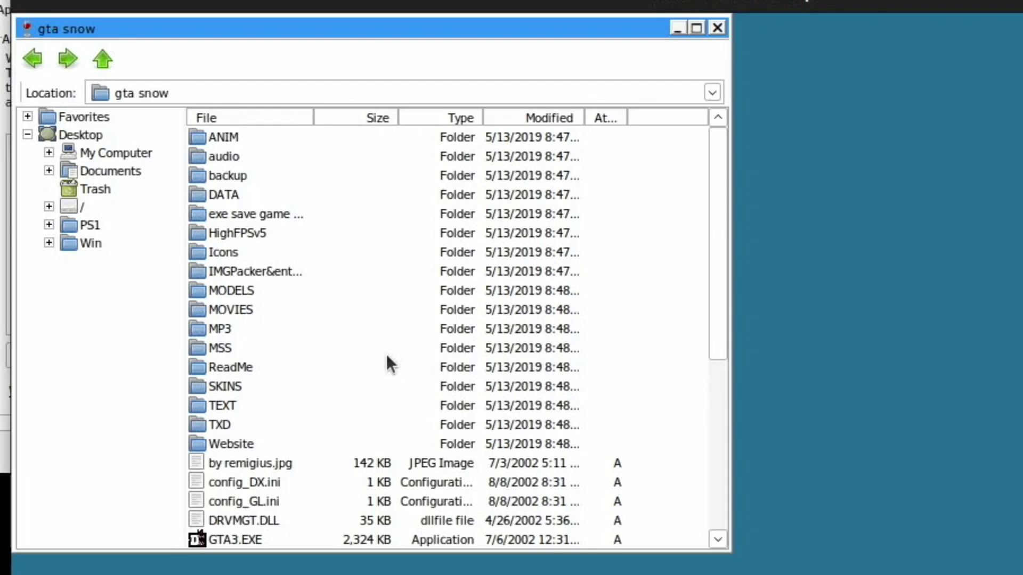
pyautogui.scroll(-2, 208, 527)
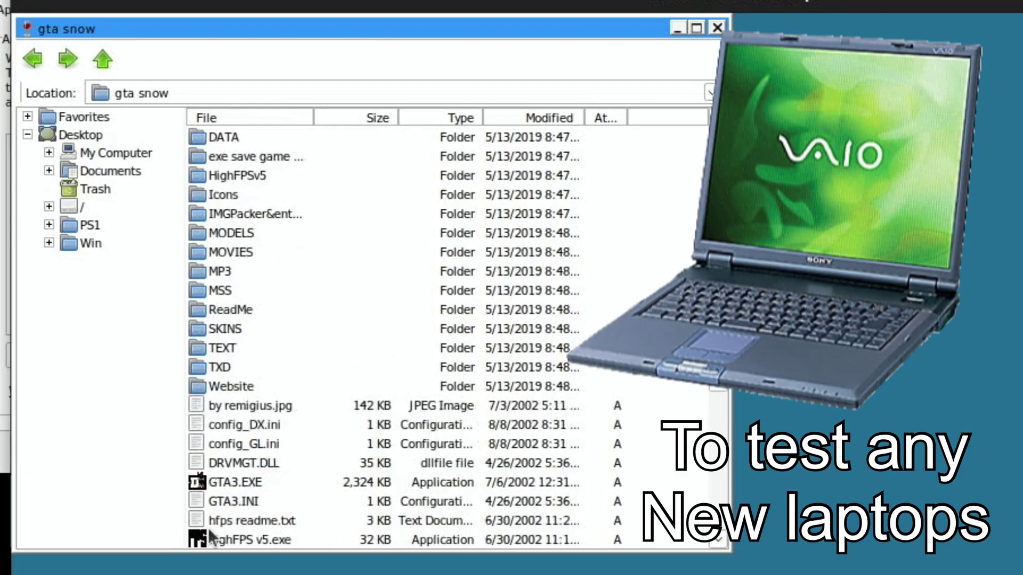
pyautogui.click(219, 424)
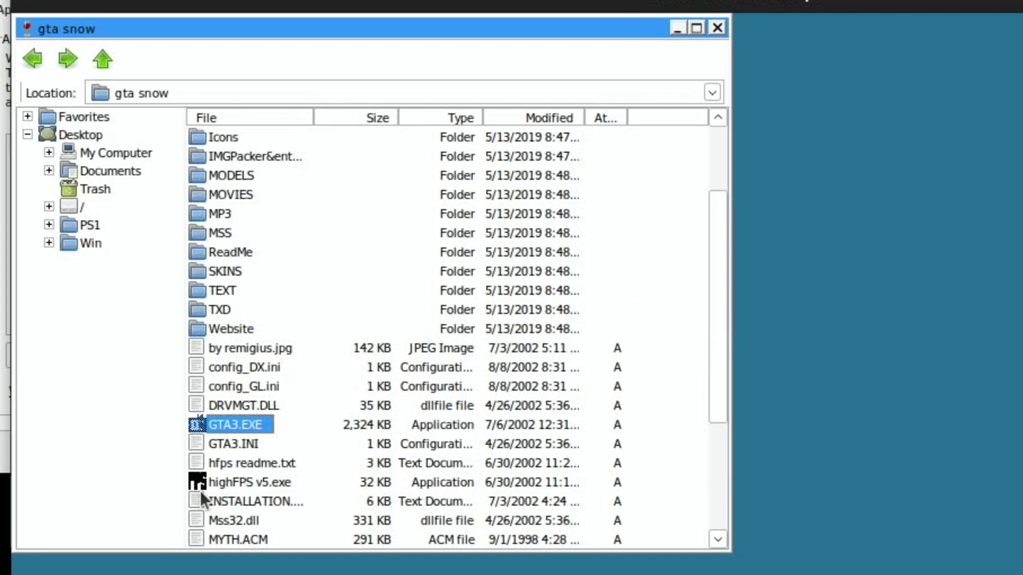
pyautogui.press('Return')
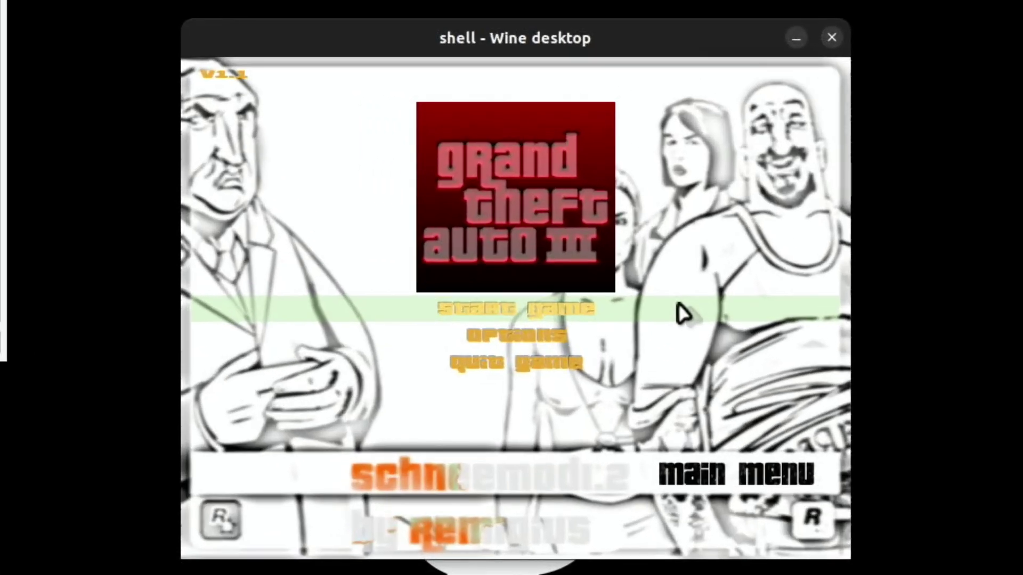
# Step: Look through the Grand Theft Auto III options, including the display setup, and return to the main menu
pyautogui.press('Down')
pyautogui.press('Return')
pyautogui.press('Down')
pyautogui.press('Down')
pyautogui.press('Down')
pyautogui.press('Down')
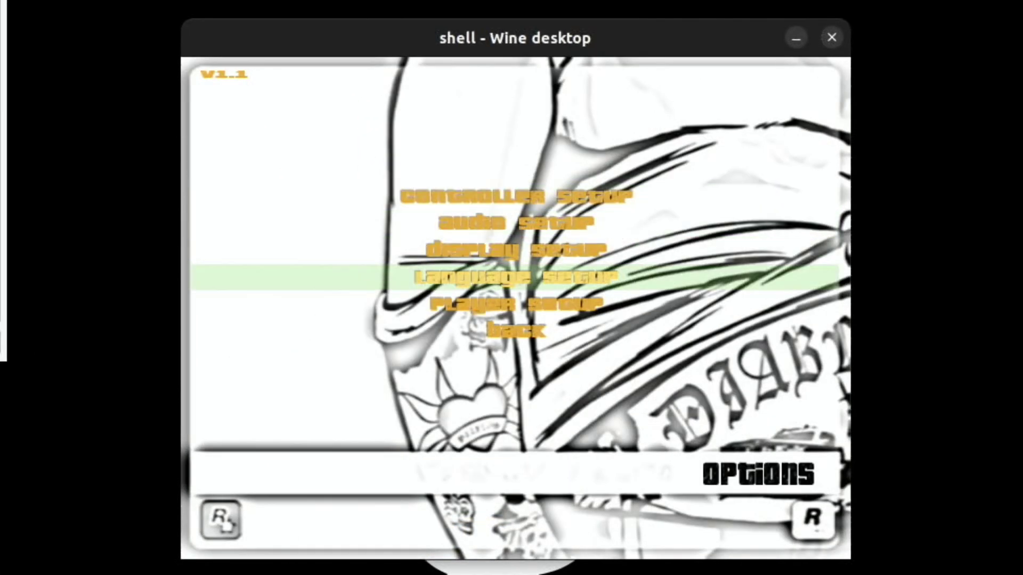
pyautogui.press('Up')
pyautogui.press('Up')
pyautogui.press('Return')
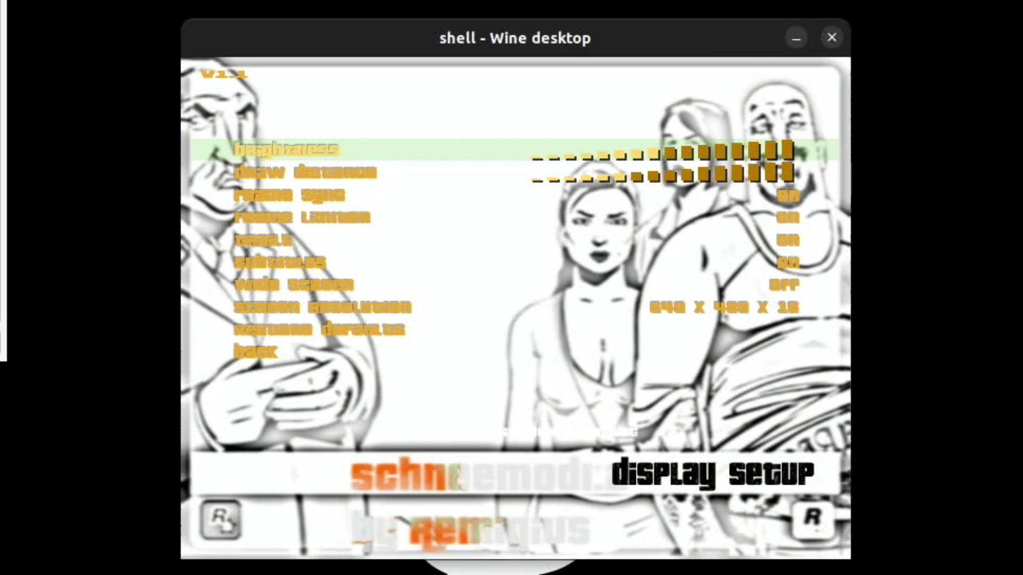
pyautogui.press('Escape')
pyautogui.press('Down')
pyautogui.press('Down')
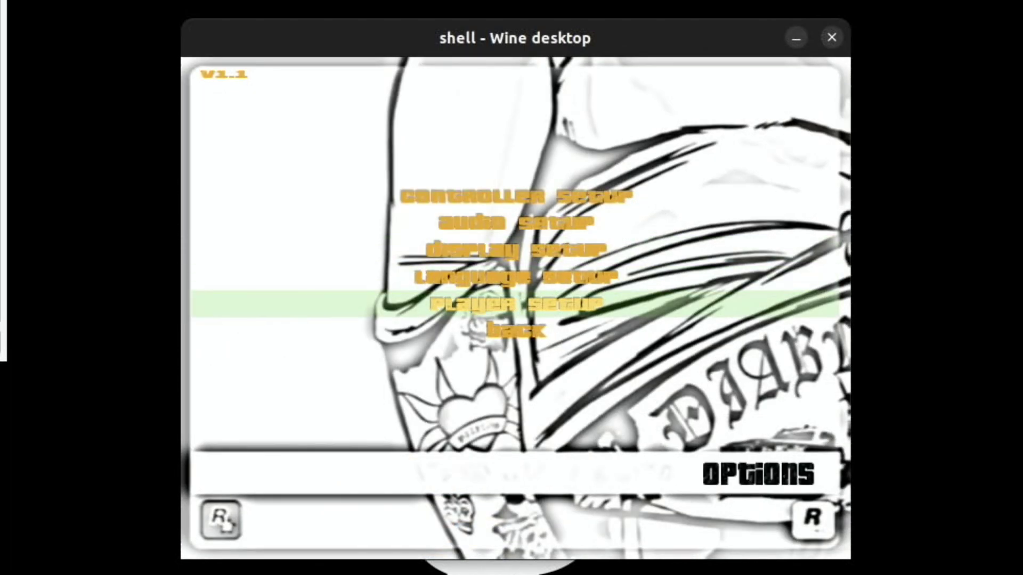
pyautogui.press('Down')
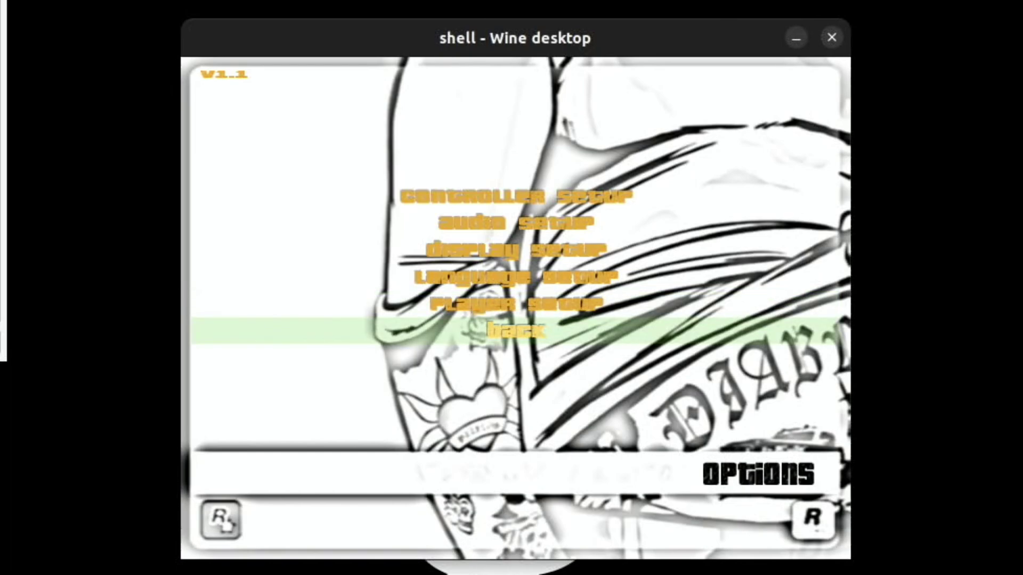
pyautogui.press('Return')
# Step: Try to start a new Grand Theft Auto III game and dismiss the exception dialog
pyautogui.press('Up')
pyautogui.press('Return')
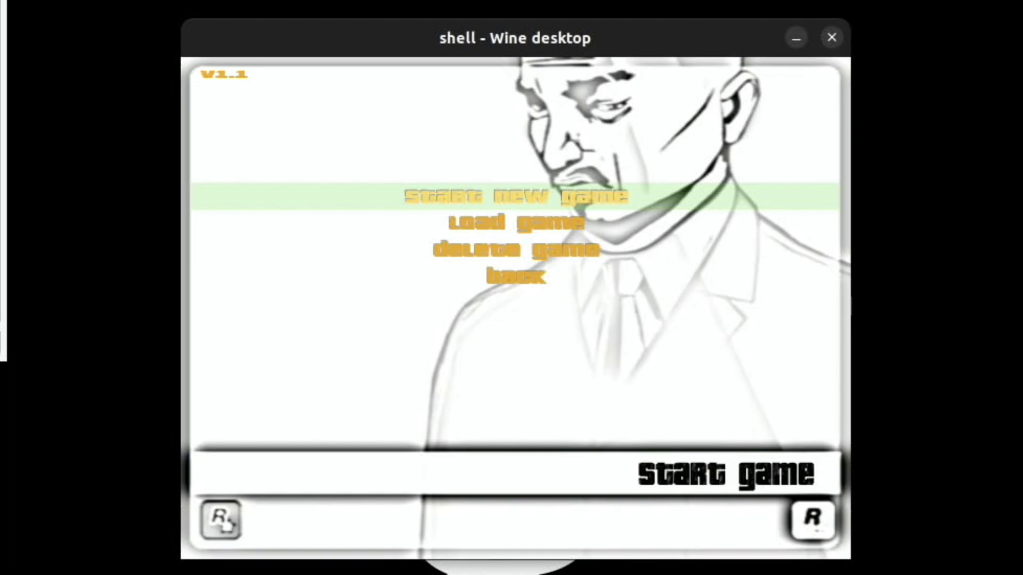
pyautogui.press('Return')
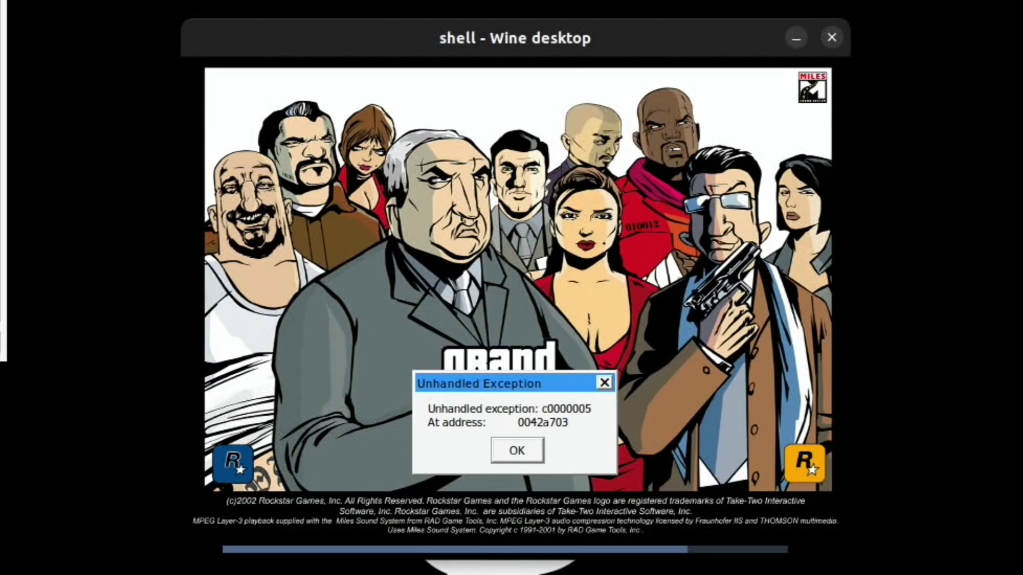
pyautogui.press('Return')
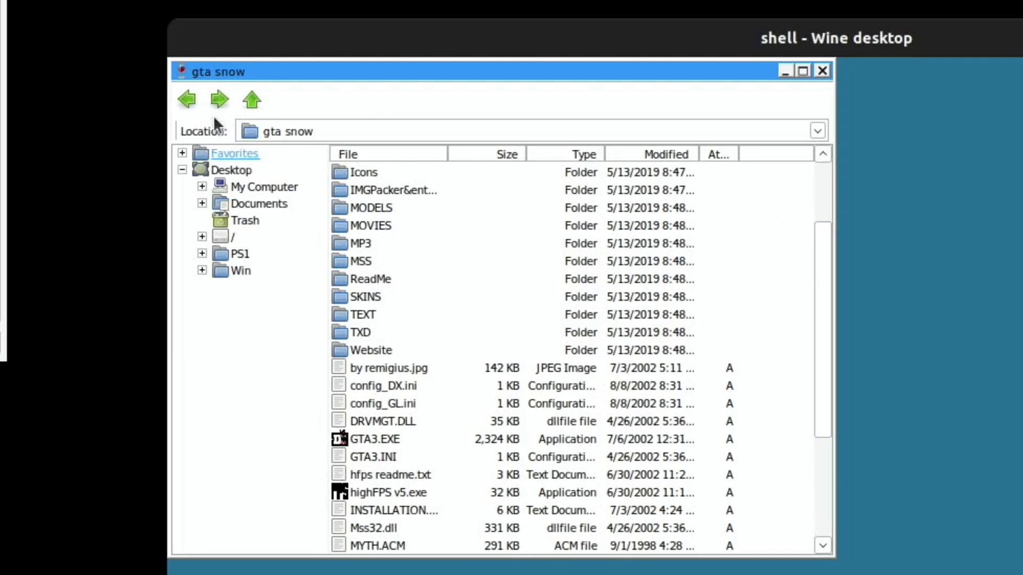
# Step: Return to the Win folder, open the I76 folder and look through its files
pyautogui.click(249, 106)
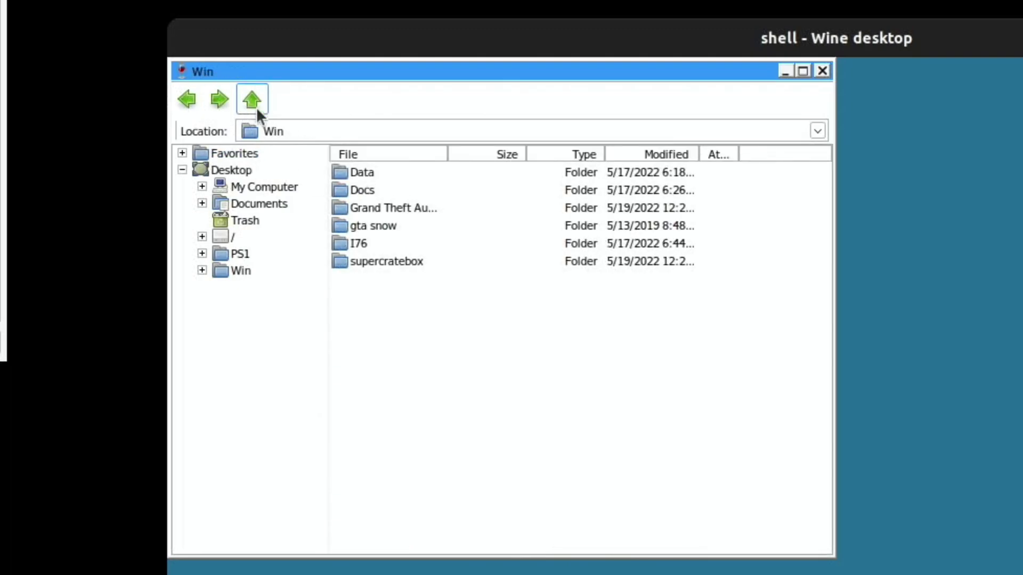
pyautogui.click(363, 209)
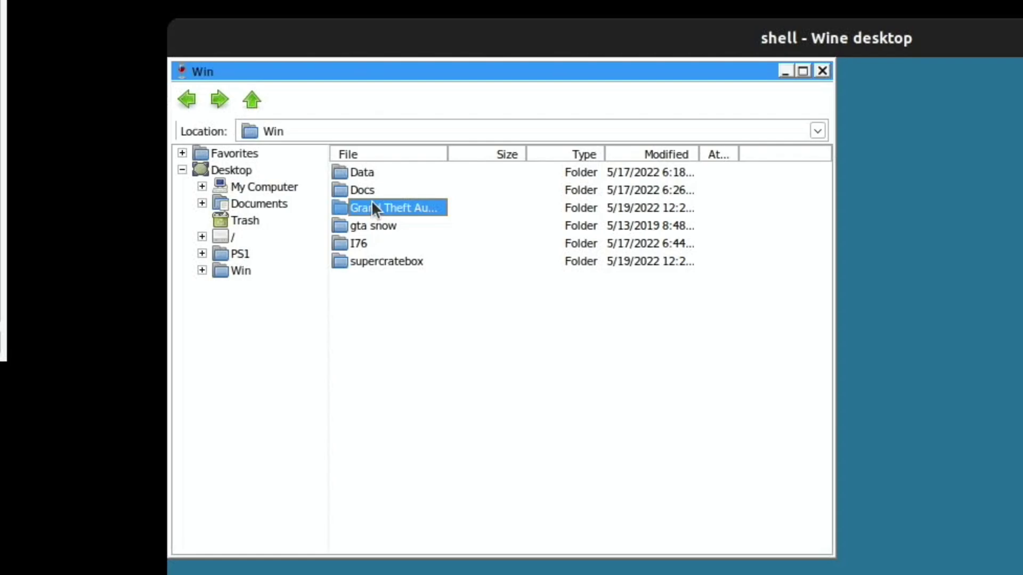
pyautogui.doubleClick(349, 244)
pyautogui.scroll(-4, 446, 367)
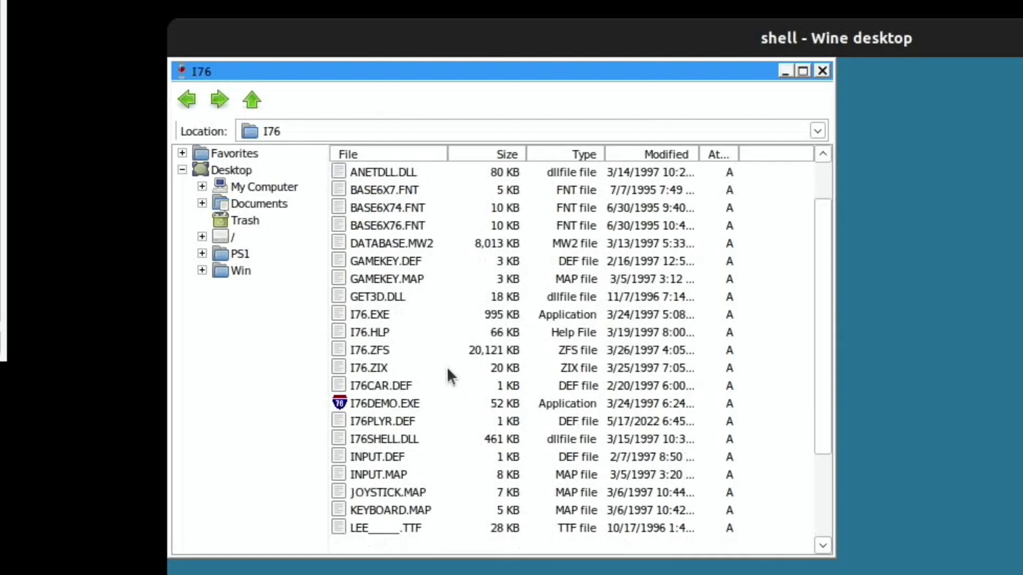
pyautogui.scroll(1, 446, 367)
pyautogui.scroll(3, 447, 367)
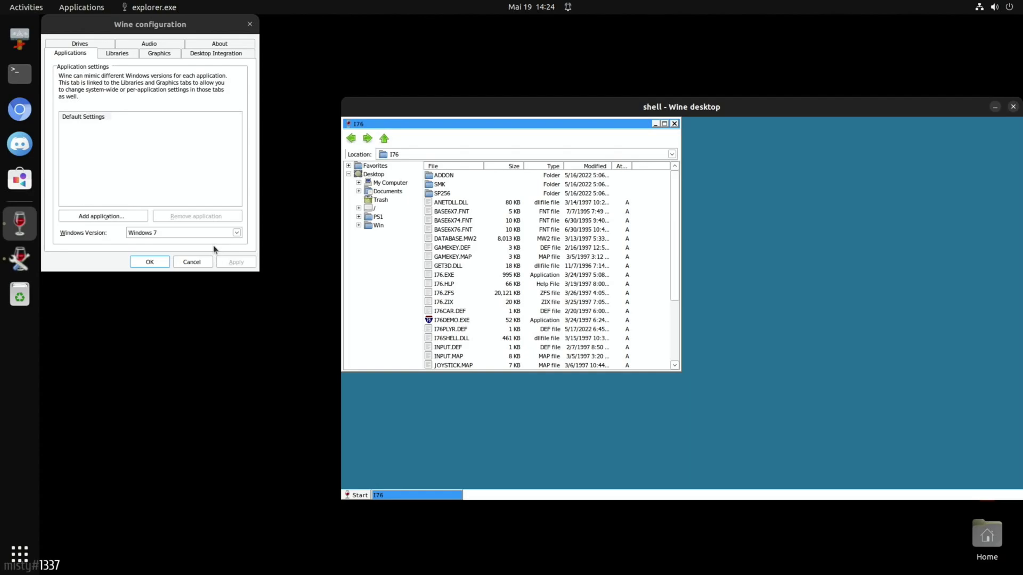
# Step: Set Wine's Windows version to Windows 95, apply it, and run I76DEMO.EXE from the I76 folder
pyautogui.click(216, 231)
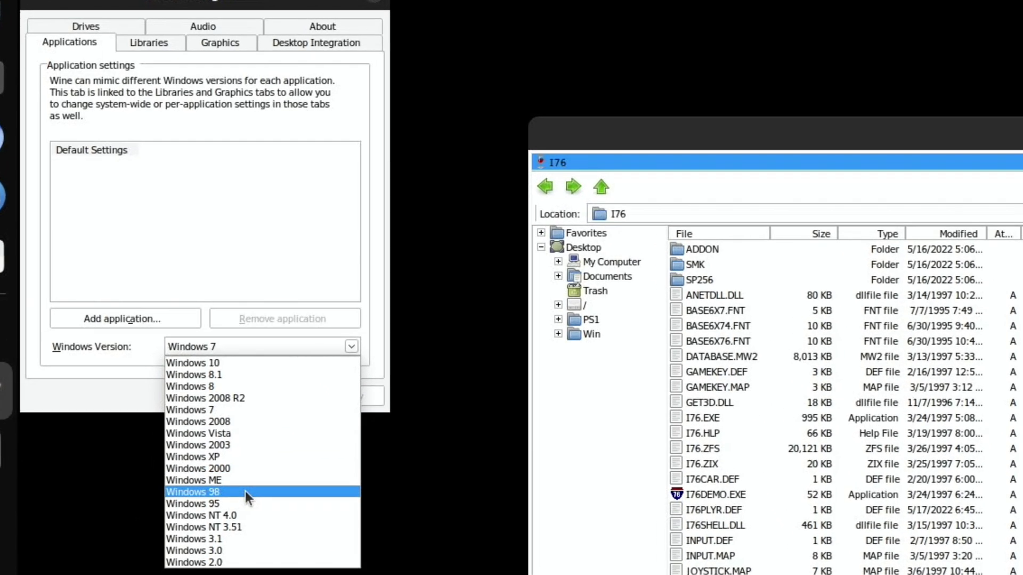
pyautogui.click(245, 491)
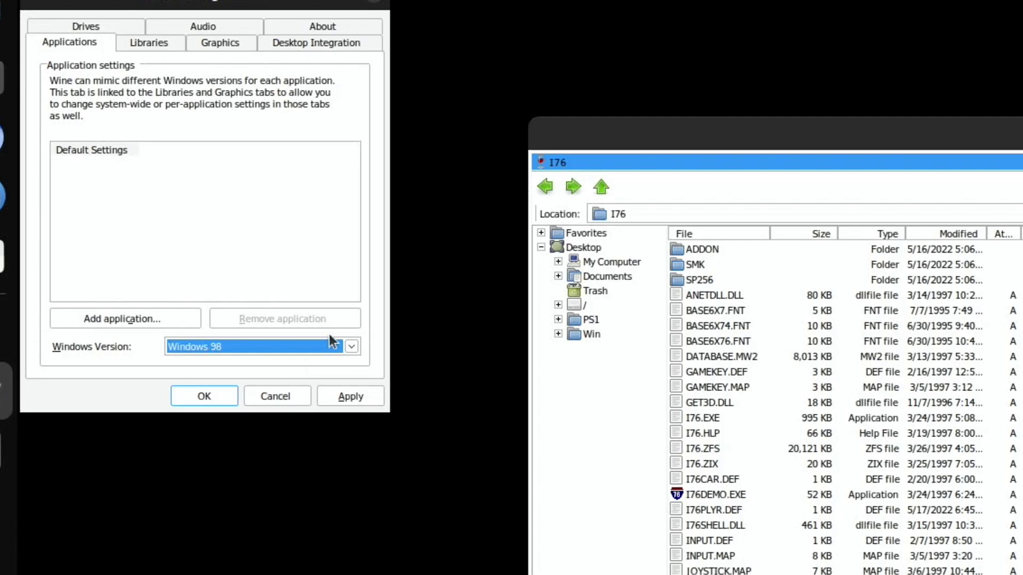
pyautogui.click(333, 342)
pyautogui.click(254, 497)
pyautogui.click(354, 405)
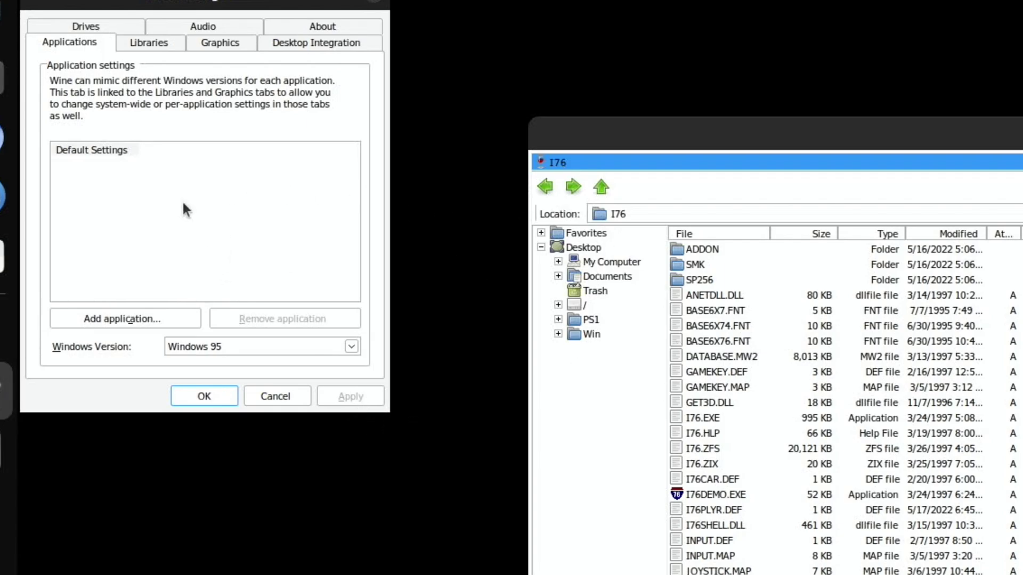
pyautogui.click(716, 497)
pyautogui.doubleClick(715, 497)
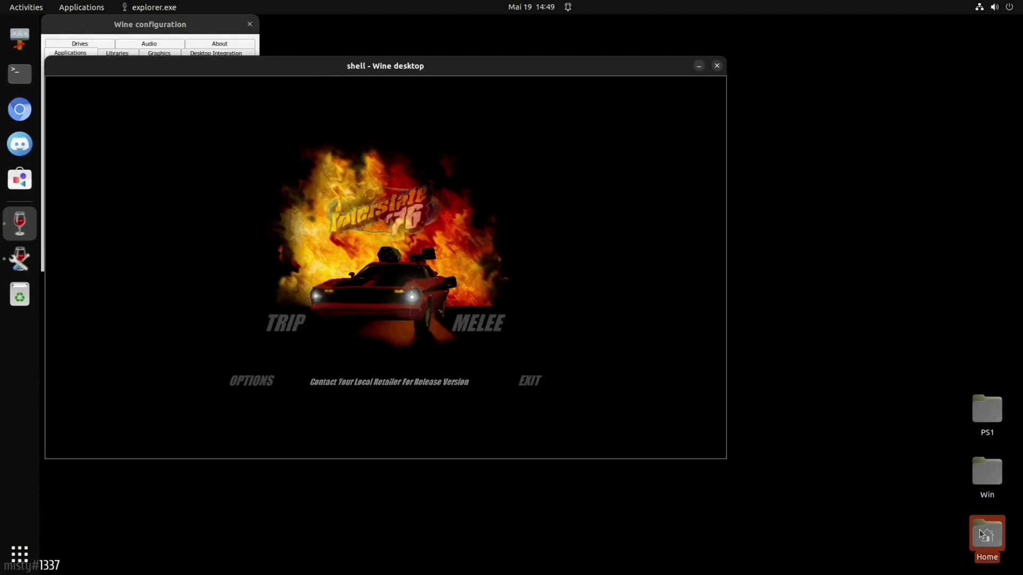
# Step: Open the i76_keycard1 image from the Pictures folder in Home, checking the Downloads folder first
pyautogui.doubleClick(985, 534)
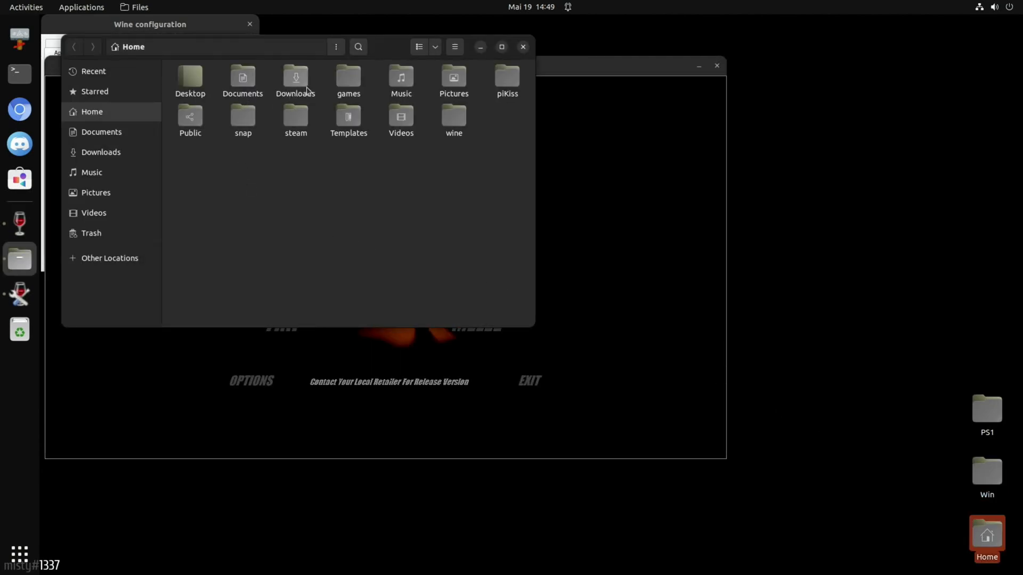
pyautogui.doubleClick(297, 80)
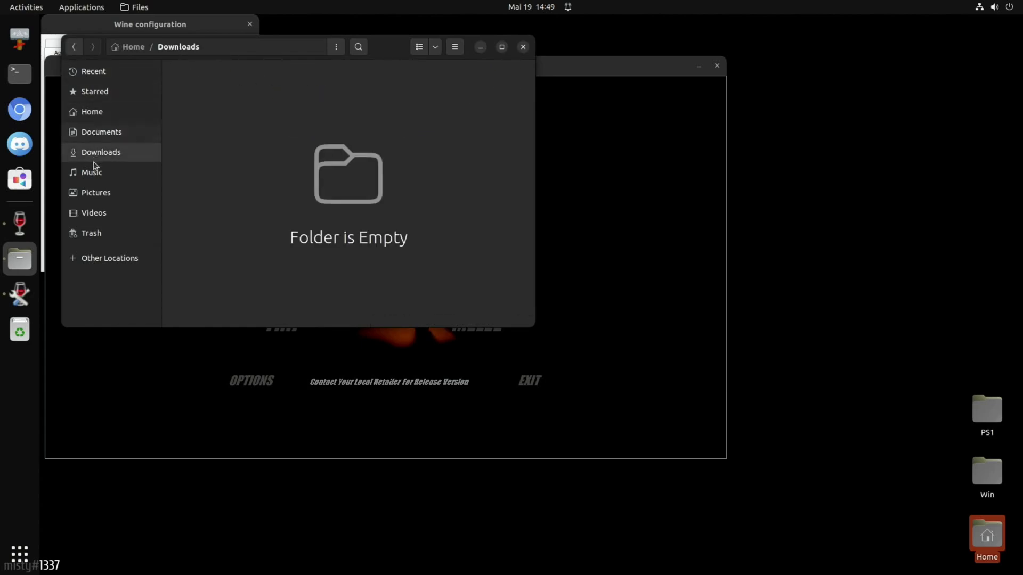
pyautogui.click(101, 192)
pyautogui.click(443, 79)
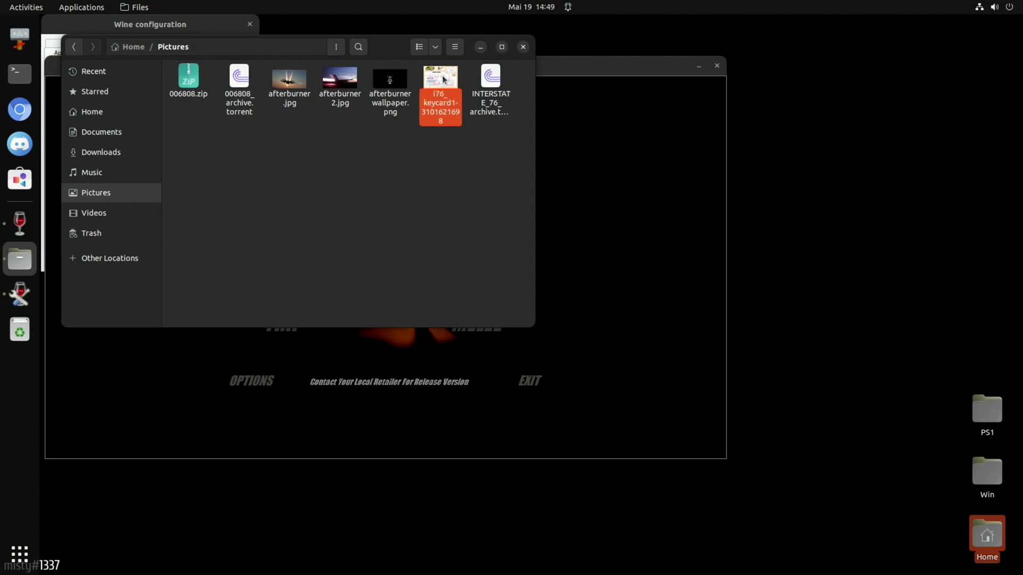
pyautogui.doubleClick(443, 79)
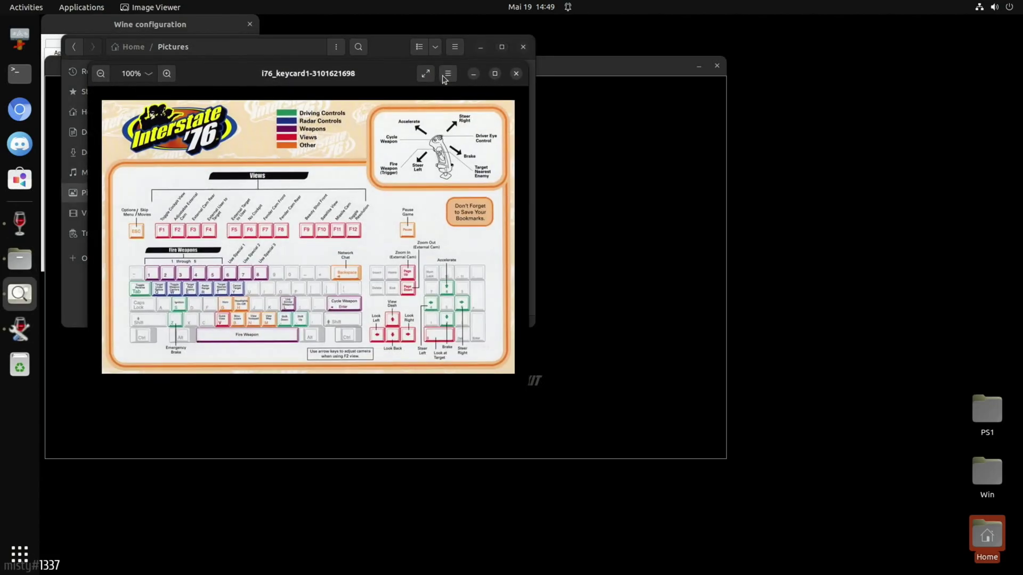
# Step: Place the key card image beside the Wine desktop, close the Pictures window and switch back to the Interstate '76 game
pyautogui.moveTo(372, 76); pyautogui.dragTo(851, 47)
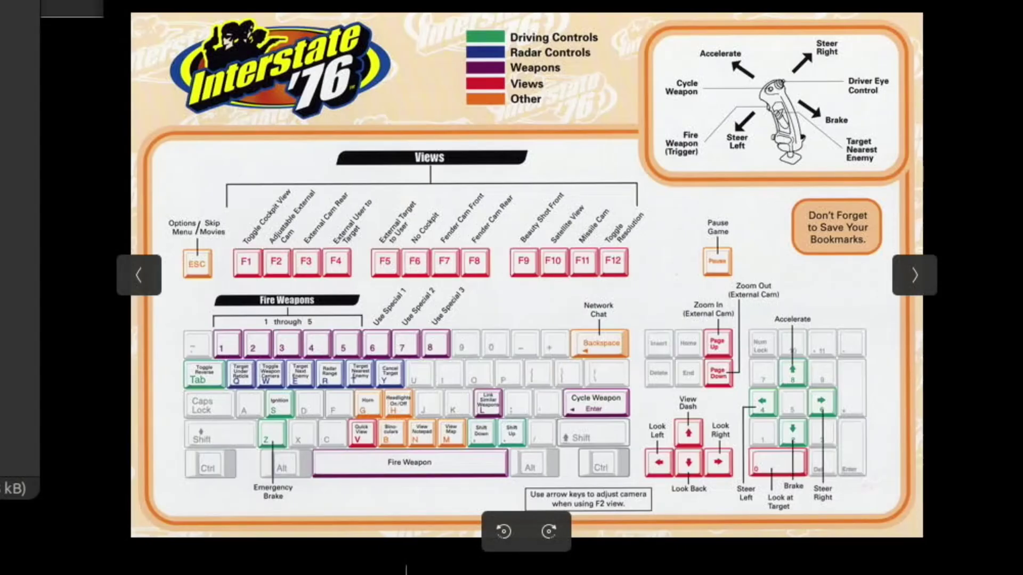
pyautogui.click(523, 46)
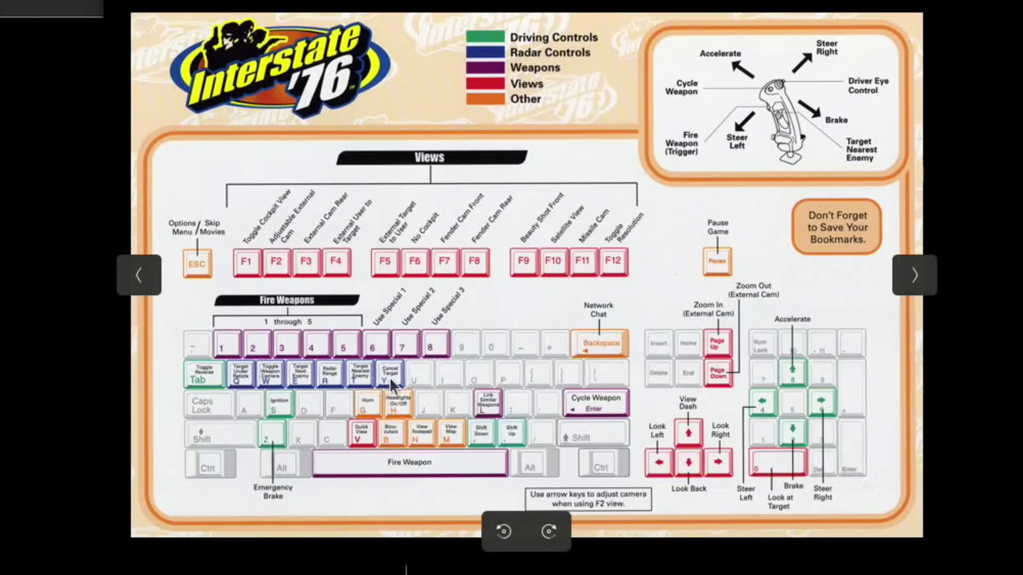
pyautogui.press('F11')
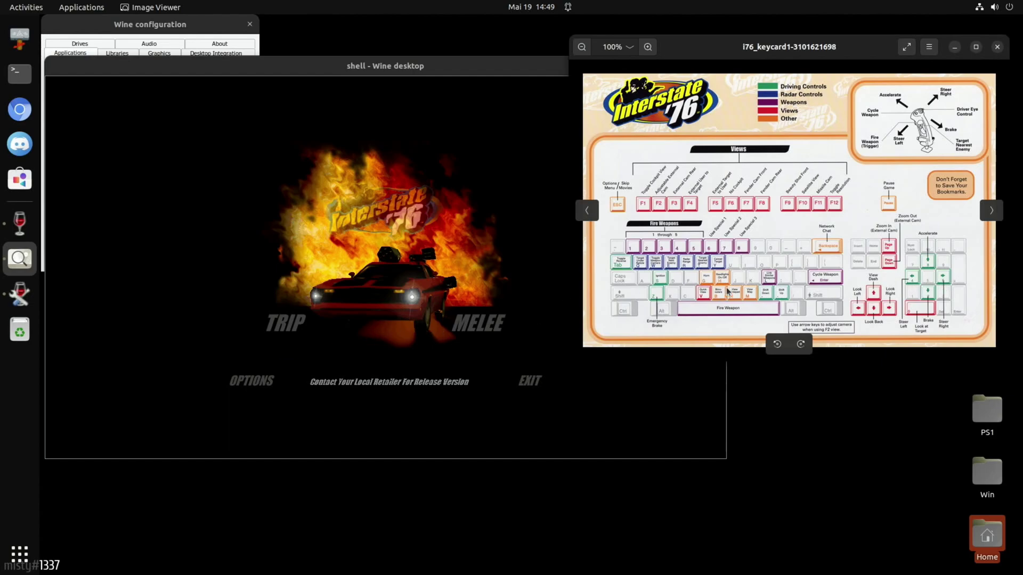
pyautogui.click(258, 221)
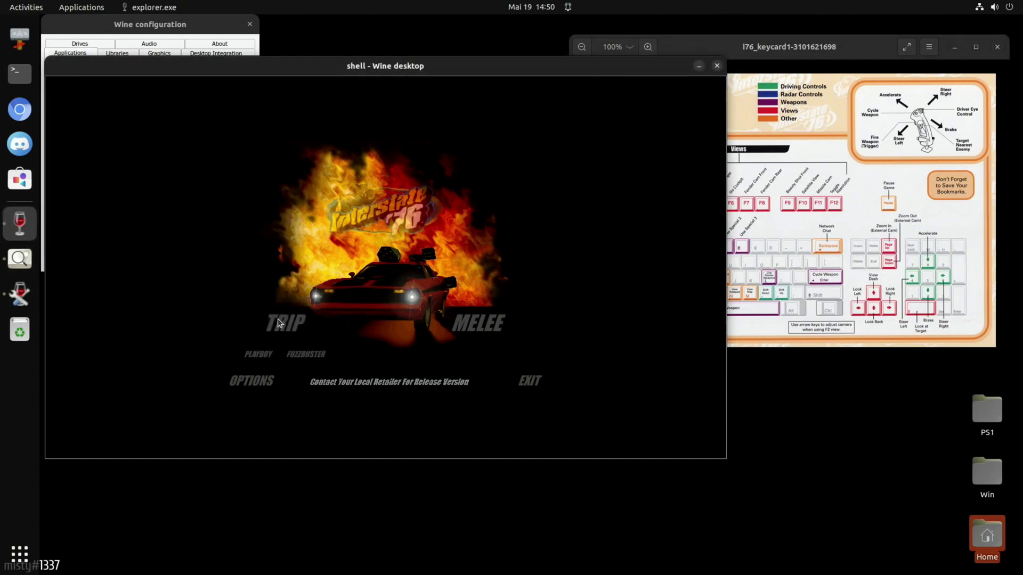
# Step: Start the Playboy trip in Interstate '76 and move the Wine desktop window closer to the middle of the desktop
pyautogui.click(260, 356)
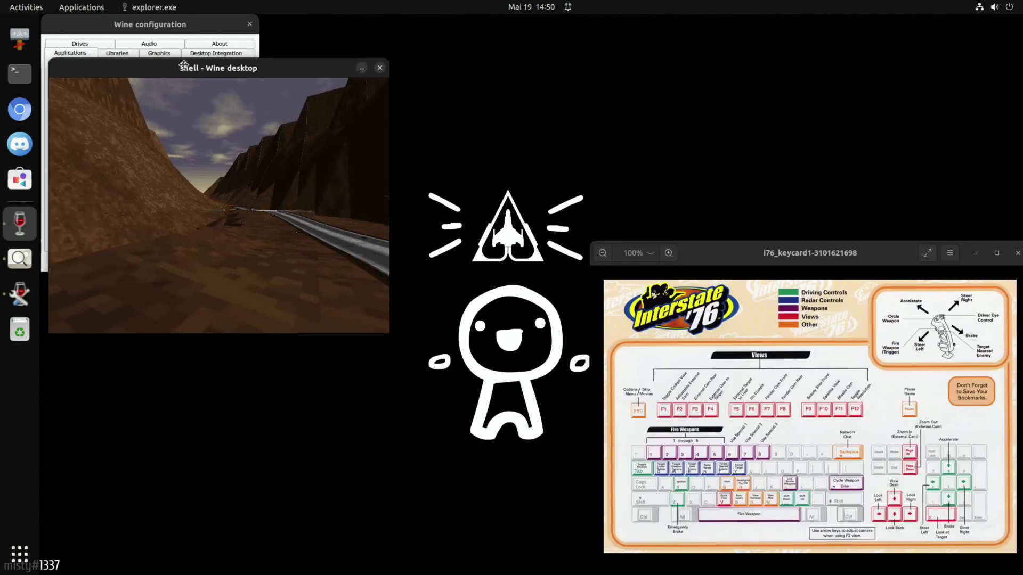
pyautogui.moveTo(181, 69); pyautogui.dragTo(354, 146)
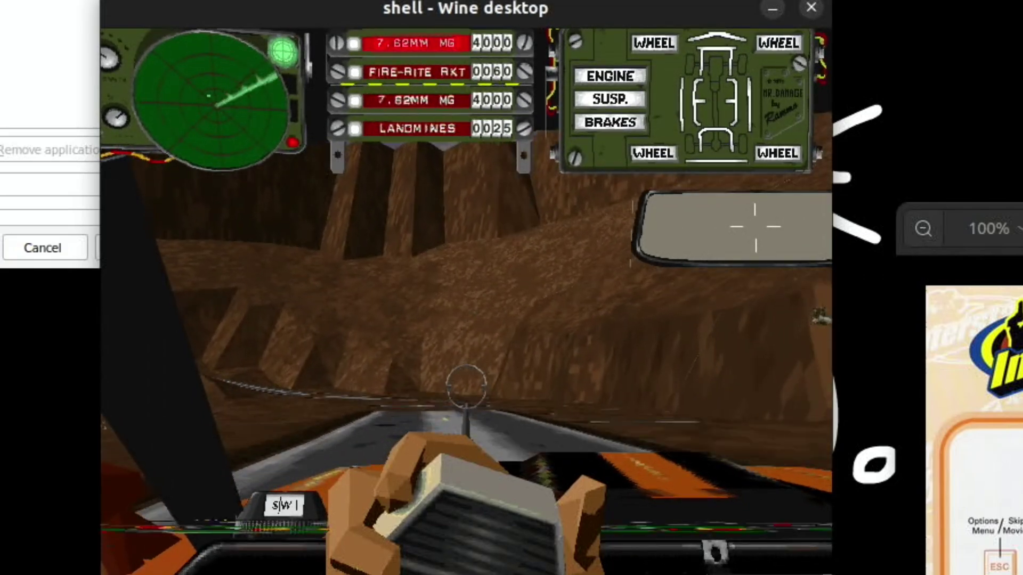
# Step: Drive the orange car forward along the winding canyon road in the external camera view
pyautogui.press('Up')
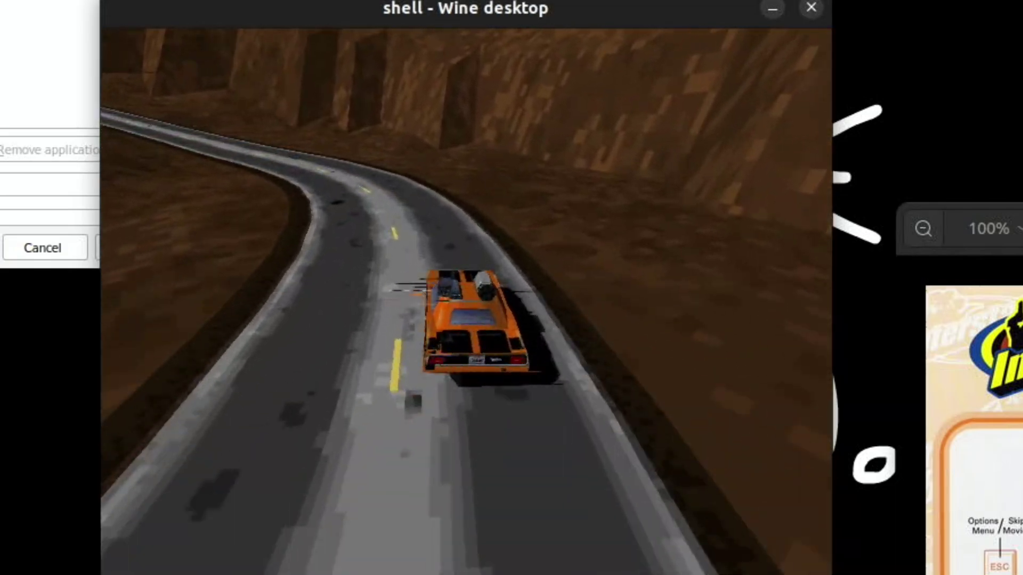
pyautogui.press('Left')
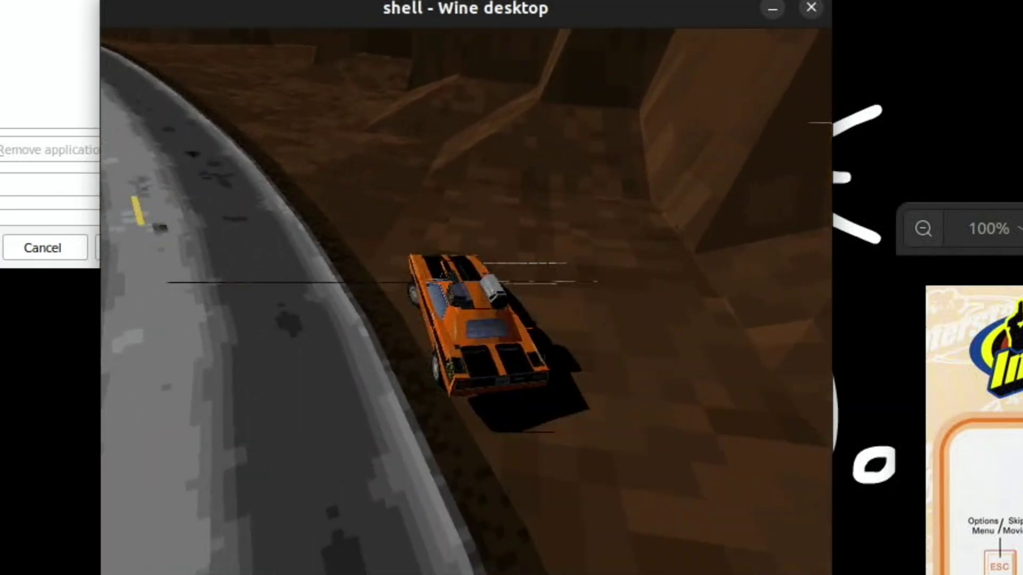
pyautogui.press('Up')
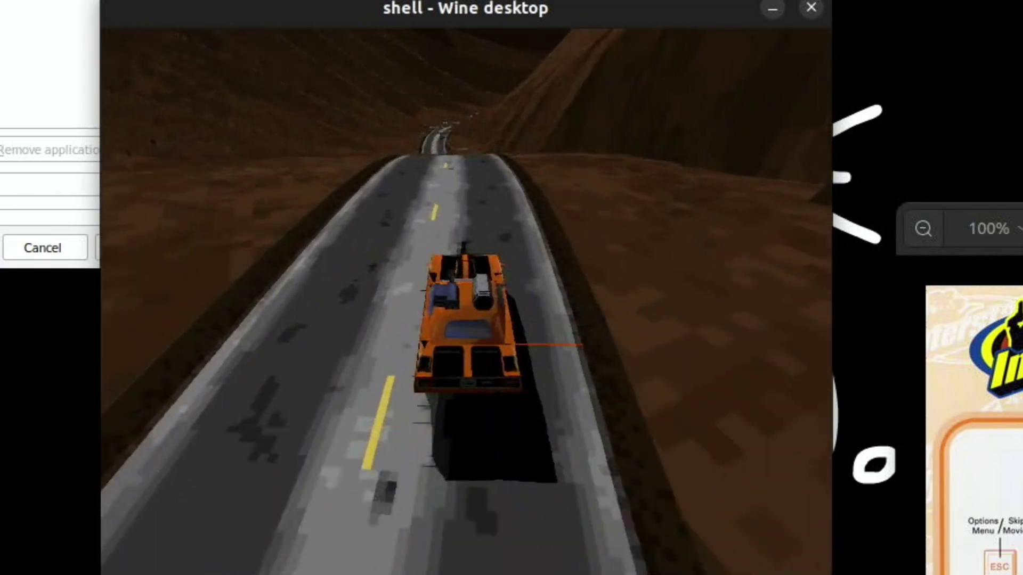
pyautogui.press('Up')
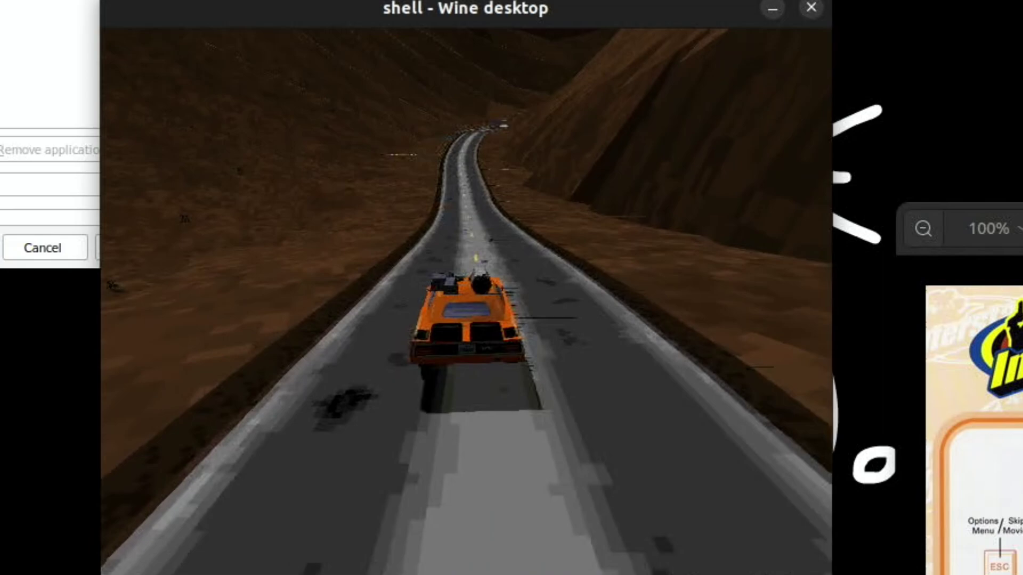
pyautogui.press('Up')
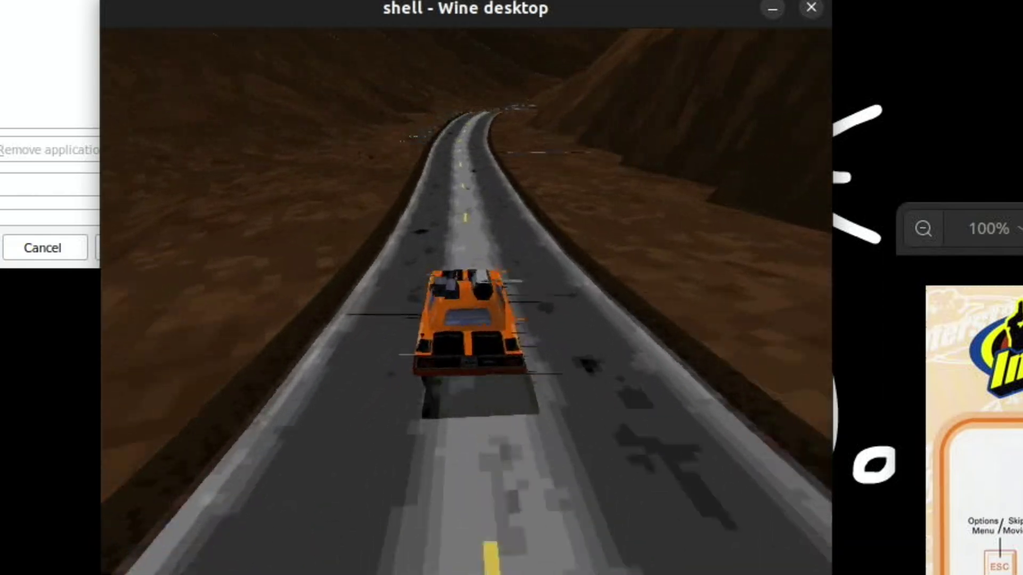
pyautogui.press('Up')
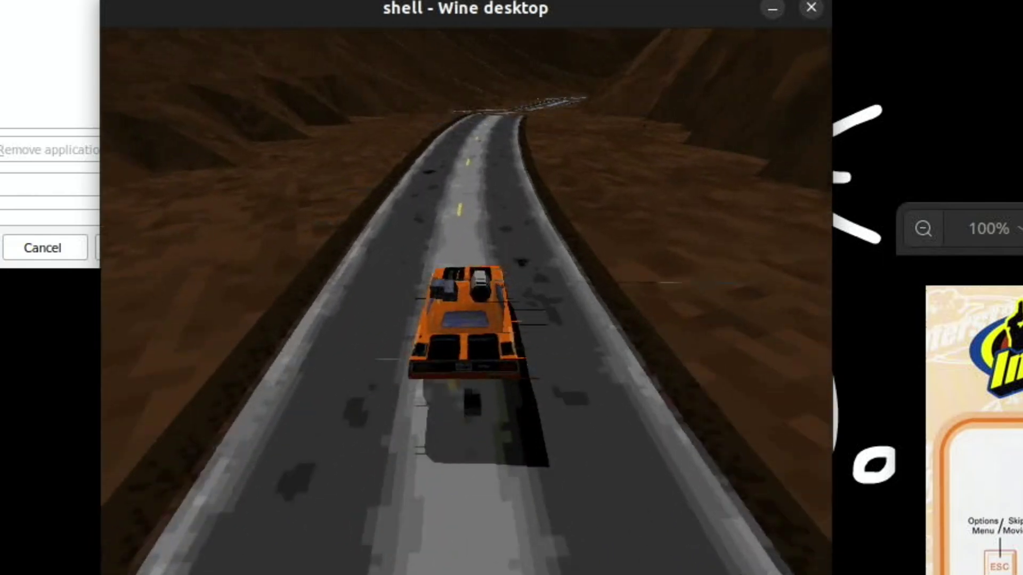
pyautogui.press('Up')
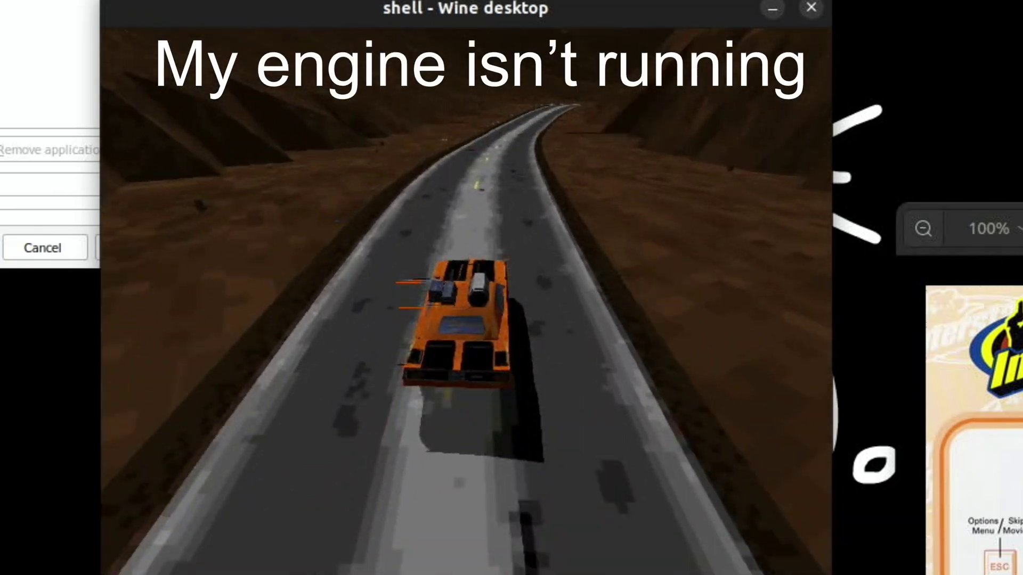
pyautogui.press('Up')
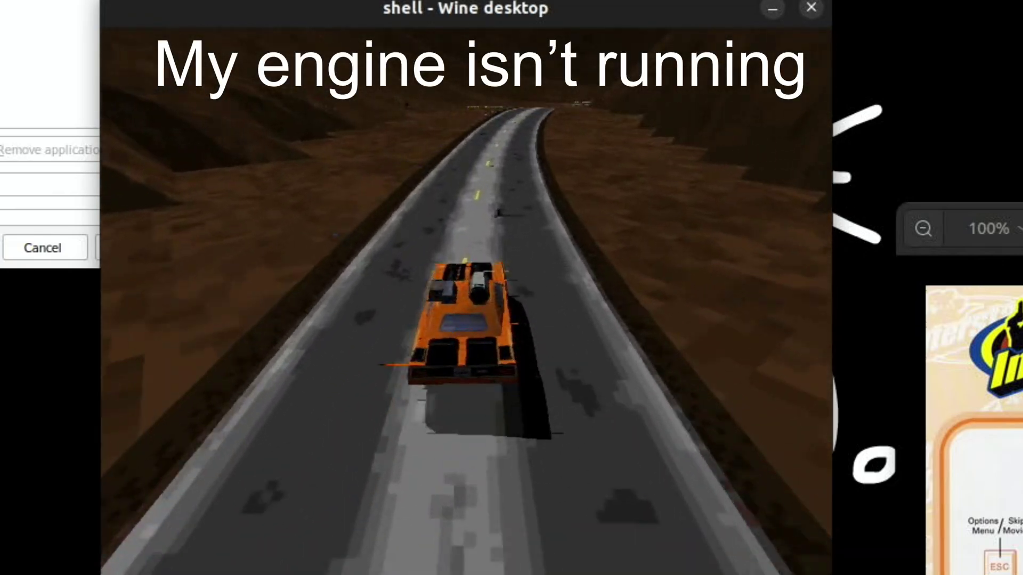
pyautogui.press('Up')
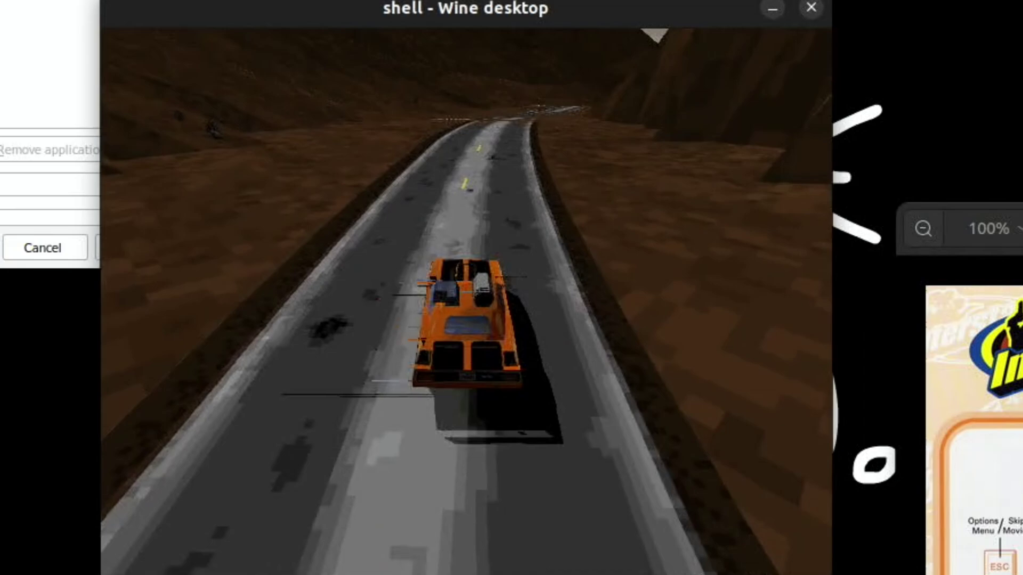
pyautogui.press('Up')
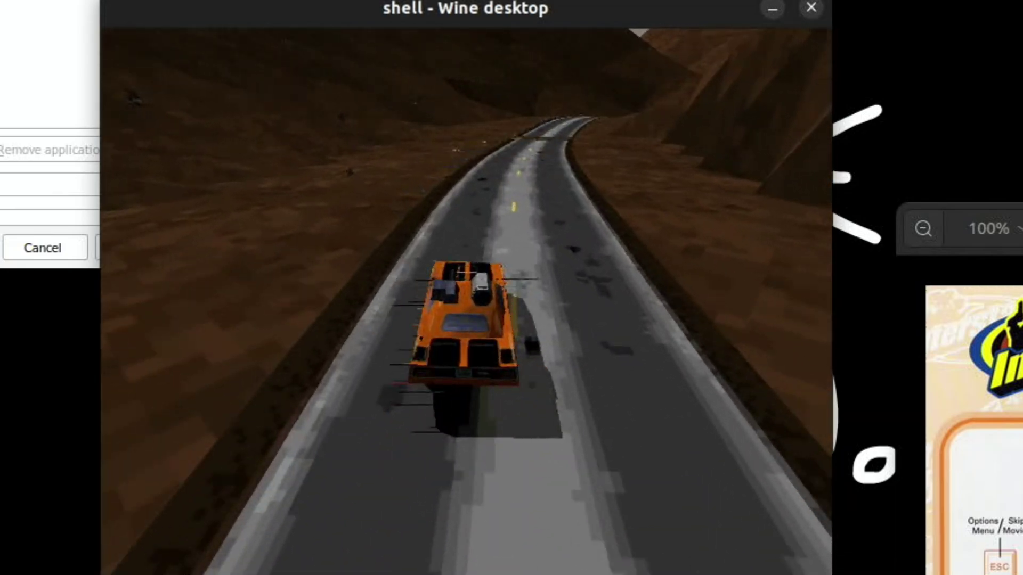
pyautogui.press('Up')
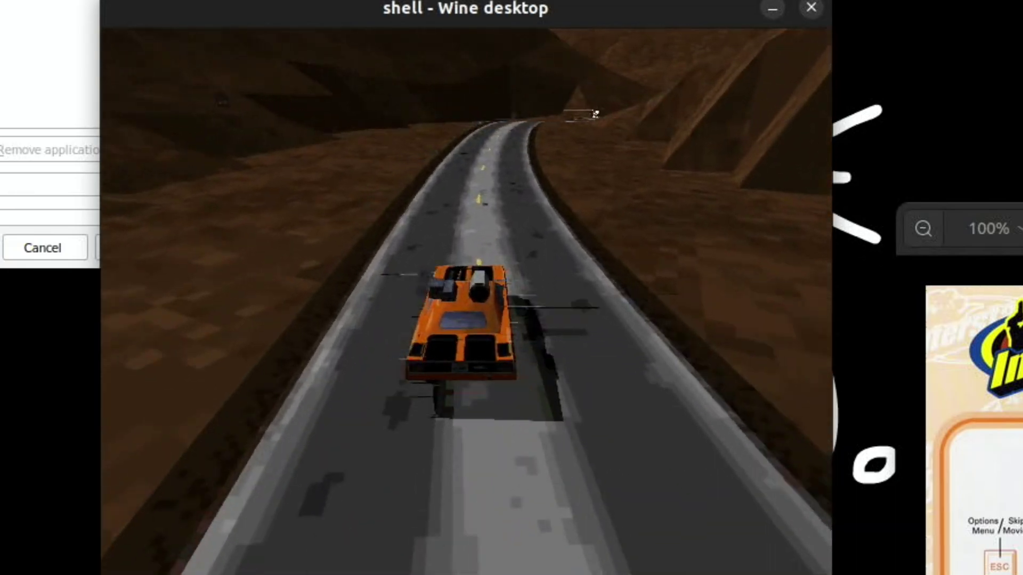
pyautogui.press('Up')
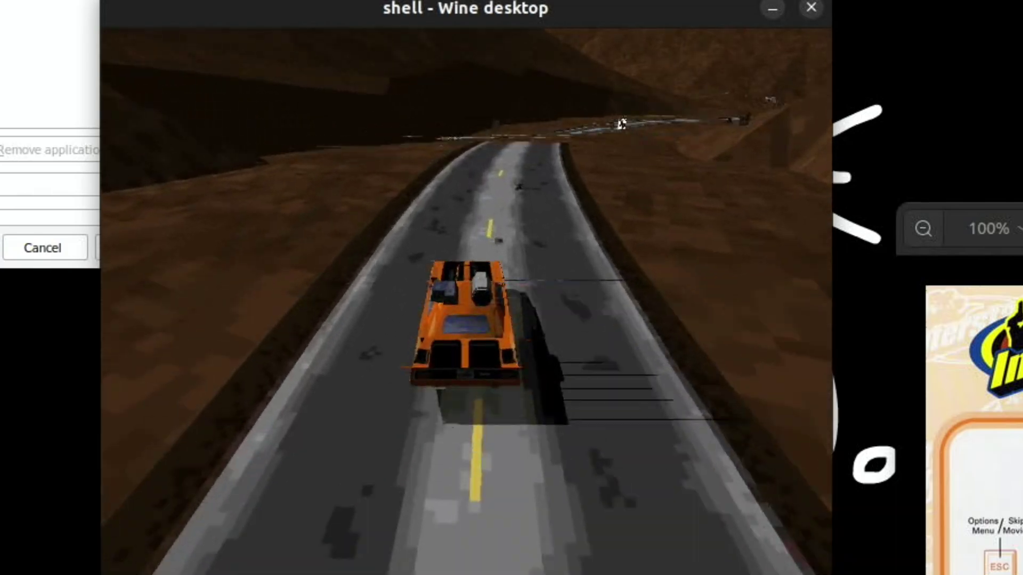
pyautogui.press('Up')
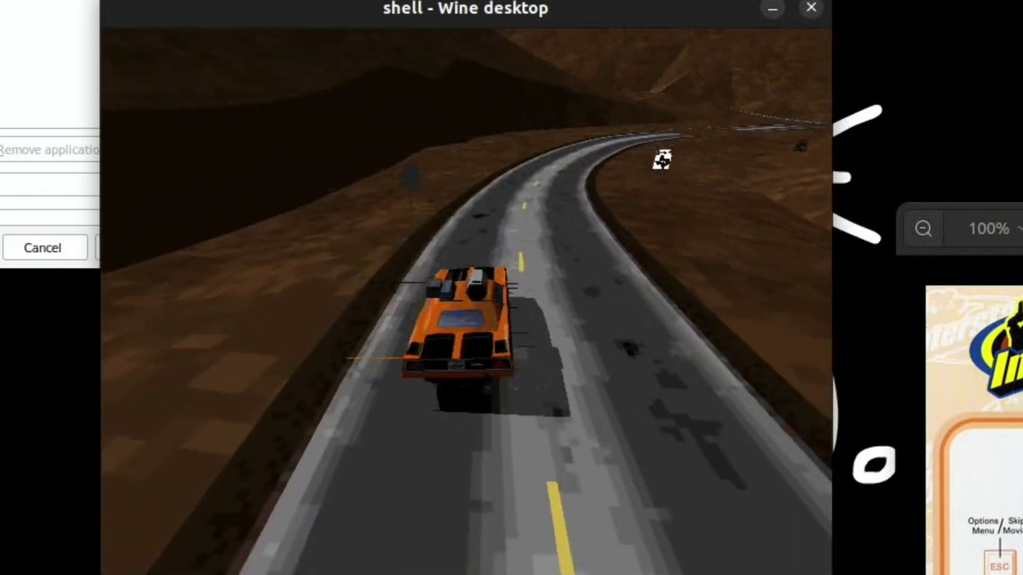
pyautogui.press('Up')
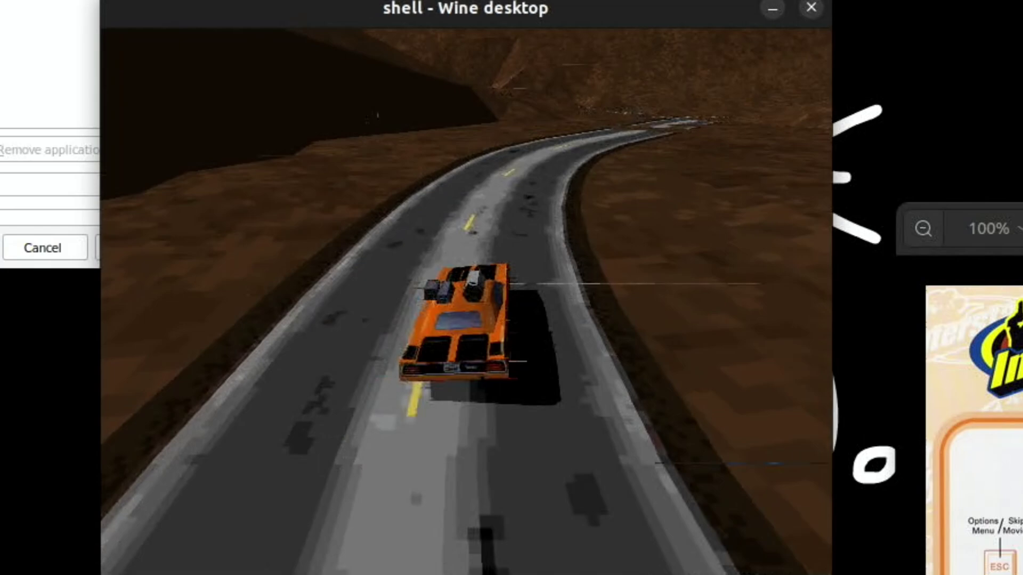
pyautogui.press('Up')
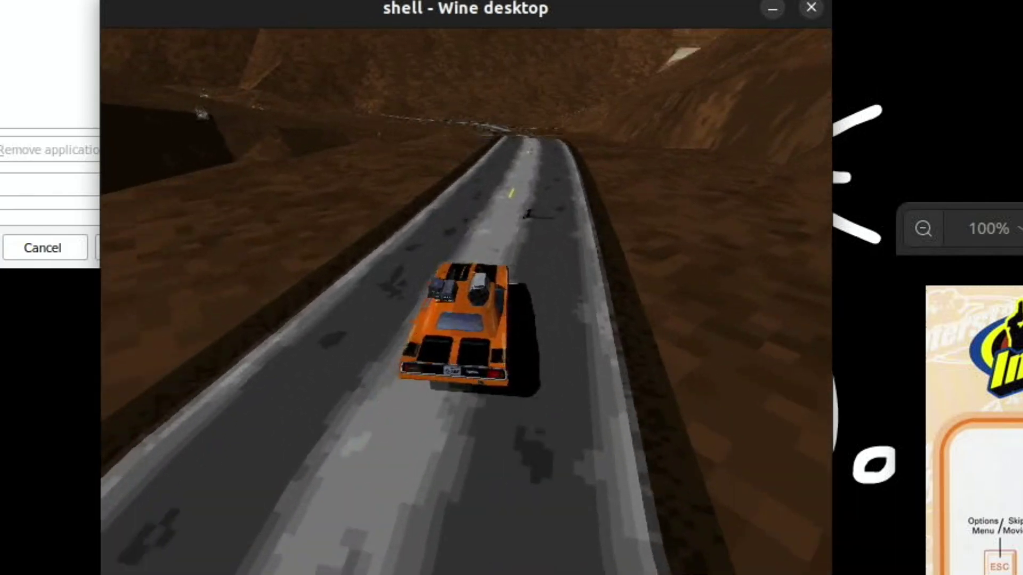
pyautogui.press('Up')
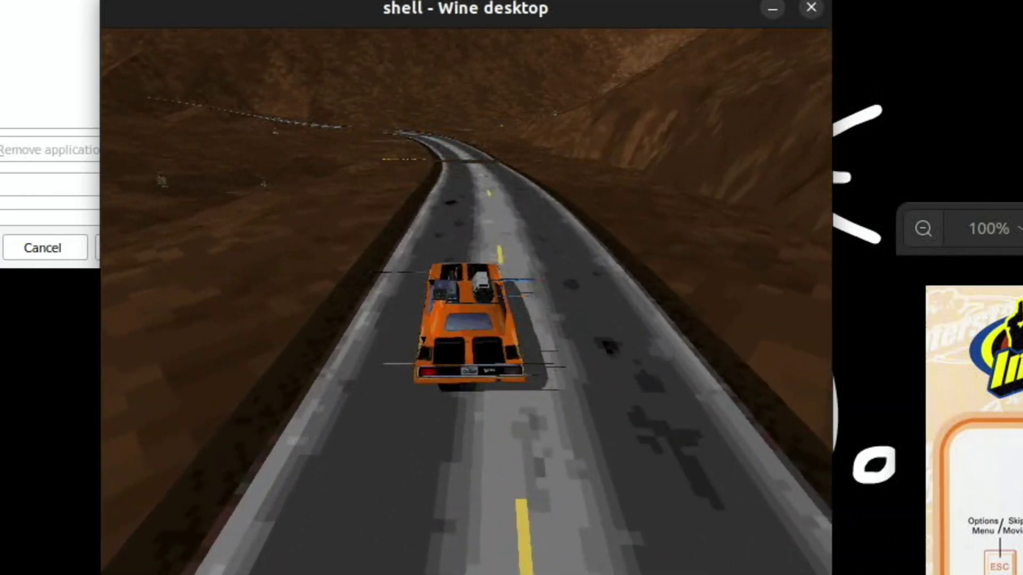
# Step: Check the handwritten route map, put it away and keep driving along the road
pyautogui.press('m')
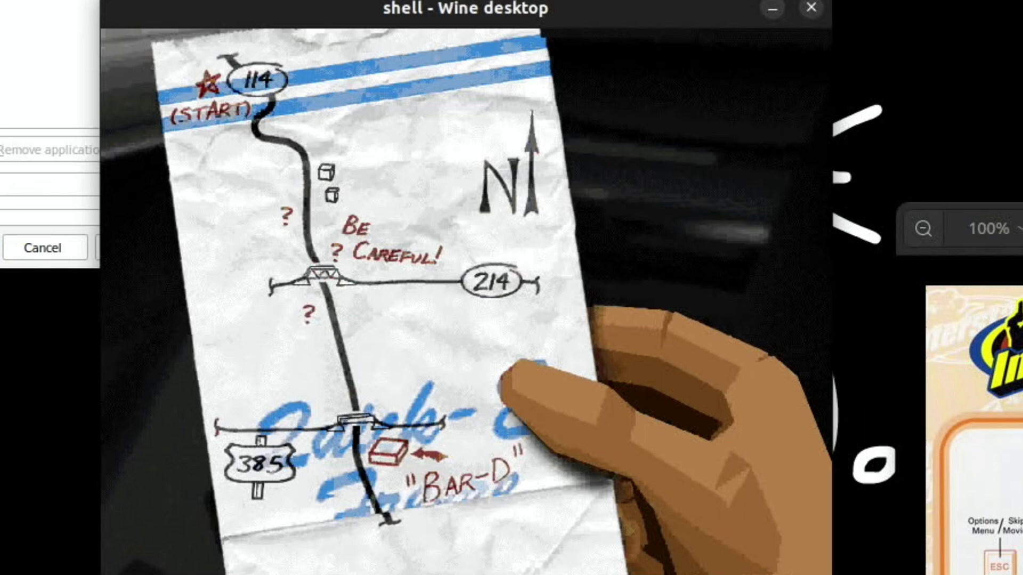
pyautogui.press('m')
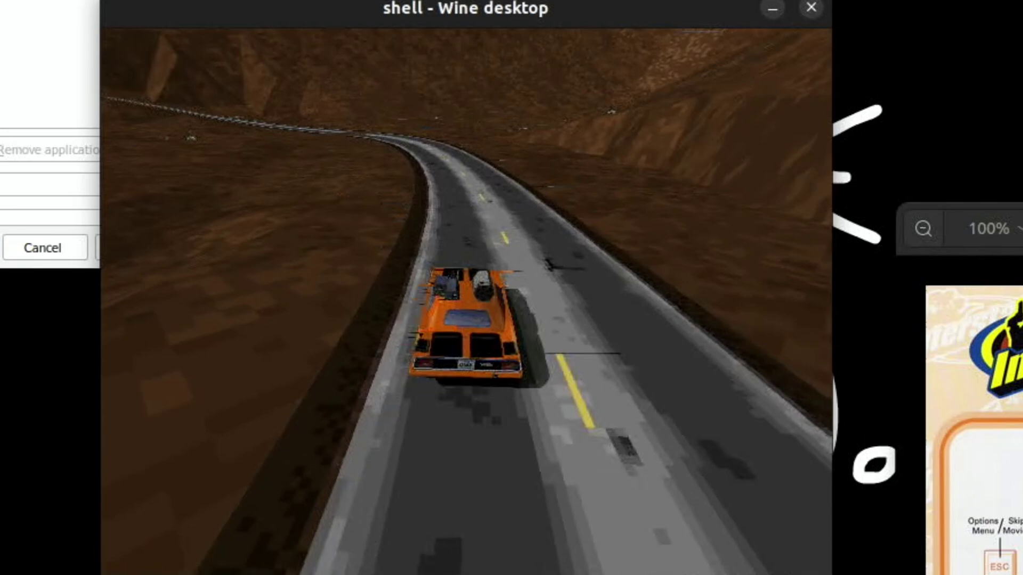
pyautogui.press('Up')
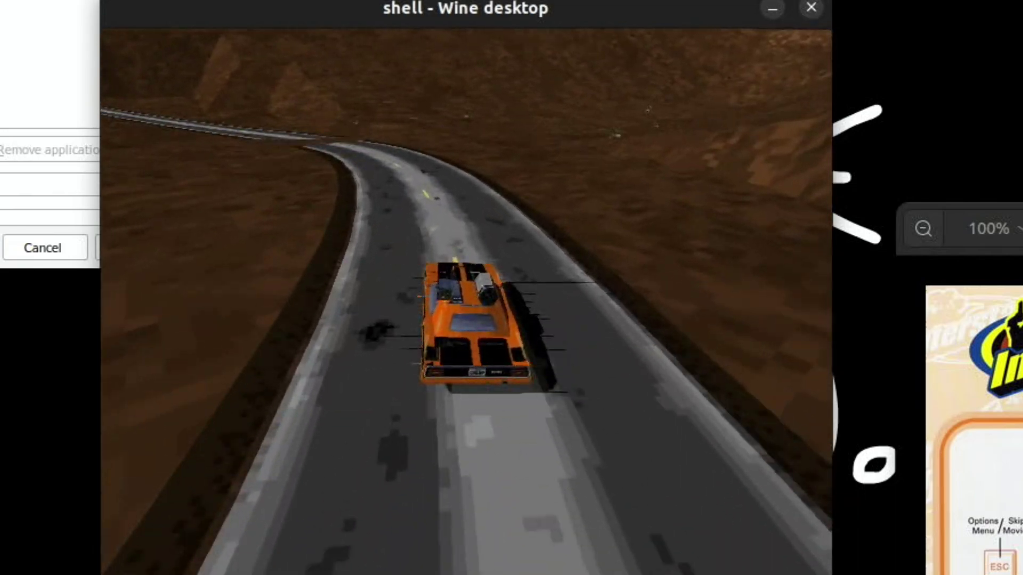
# Step: Alternate between the cockpit and external camera views, then steer right onto the dirt and back left toward the road
pyautogui.press('F1')
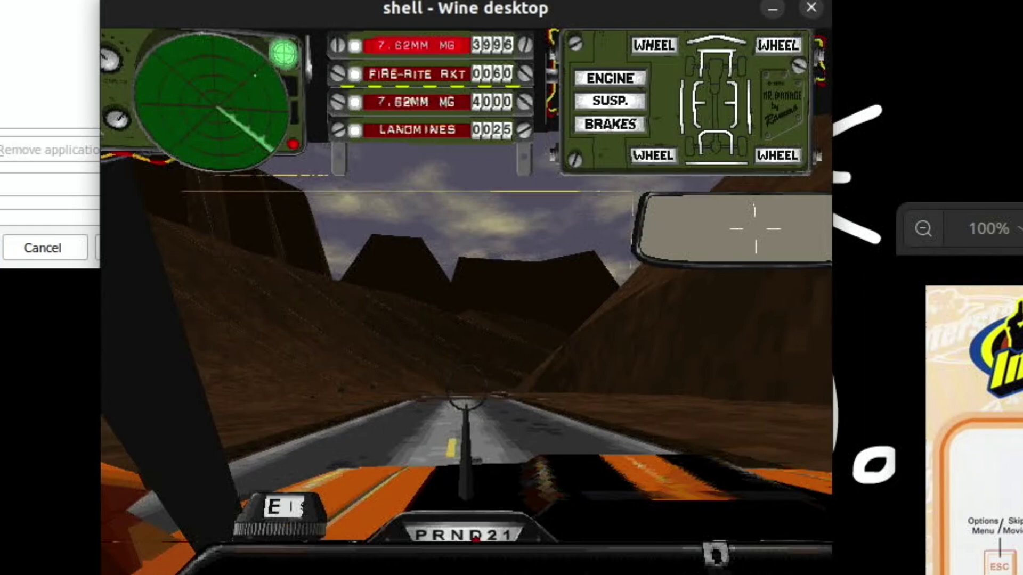
pyautogui.press('F2')
pyautogui.press('F1')
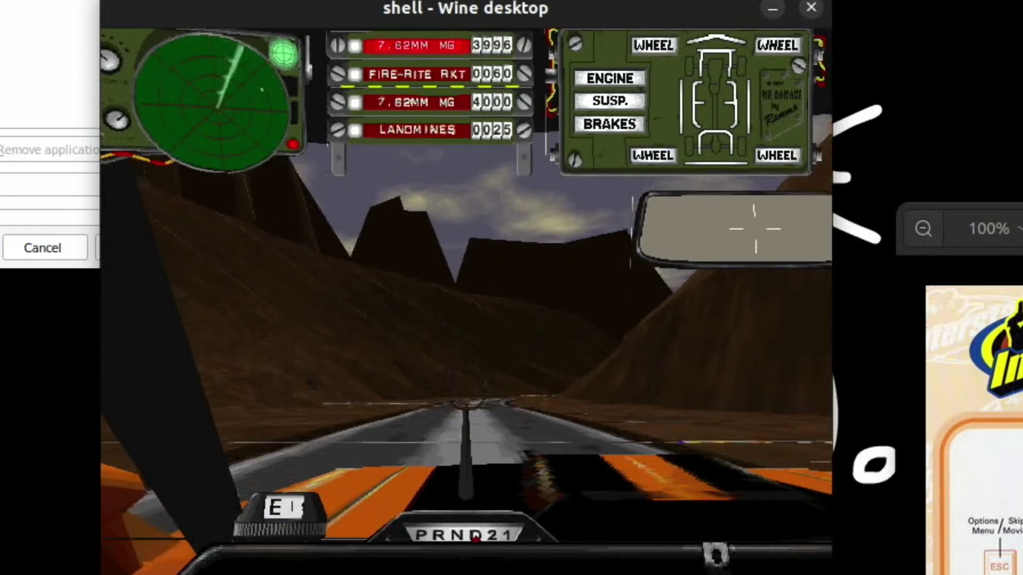
pyautogui.press('F2')
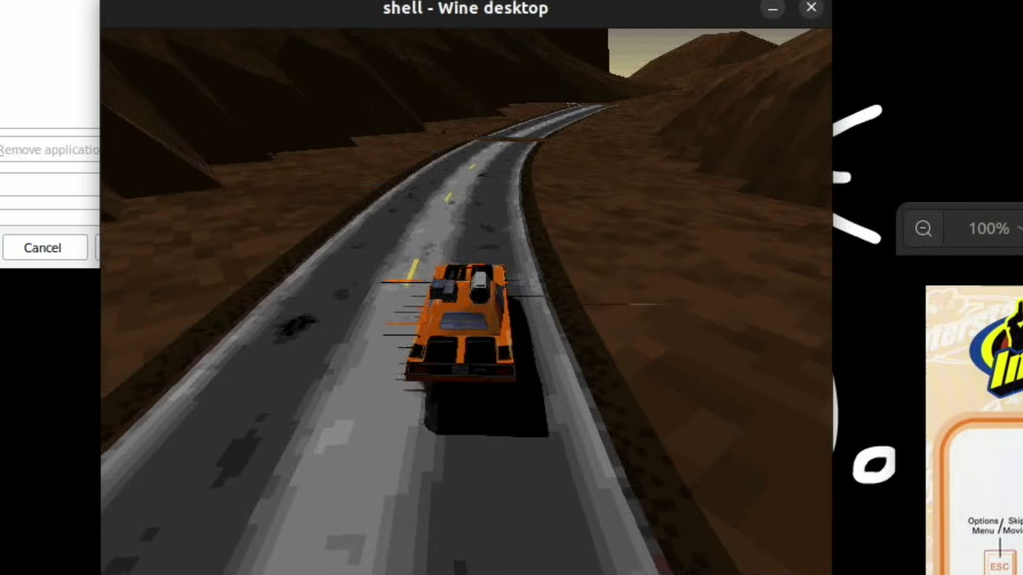
pyautogui.press('Right')
pyautogui.press('Left')
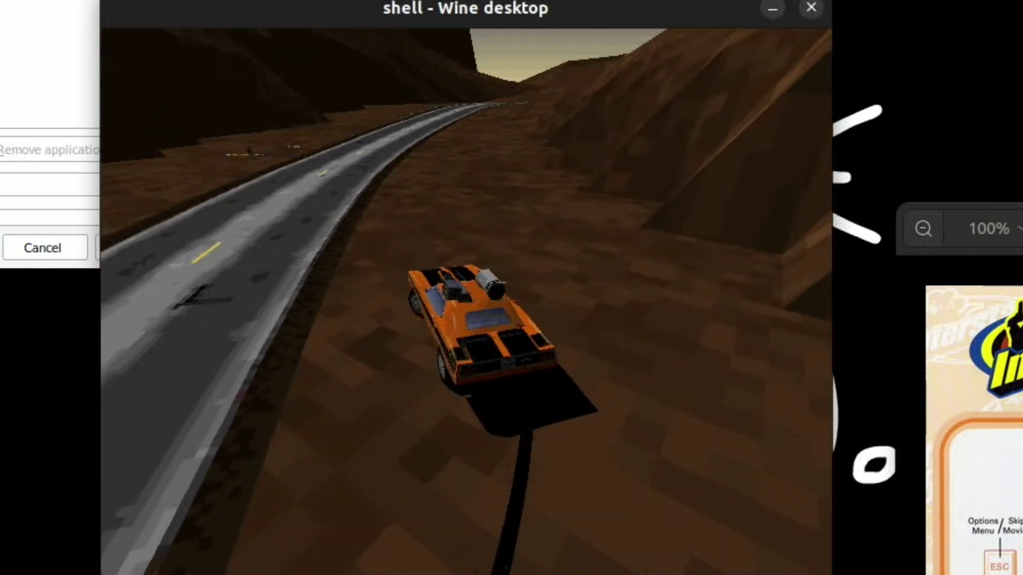
# Step: Switch to the cockpit view and fire the 7.62mm machine gun at the car ahead while steering right
pyautogui.press('F1')
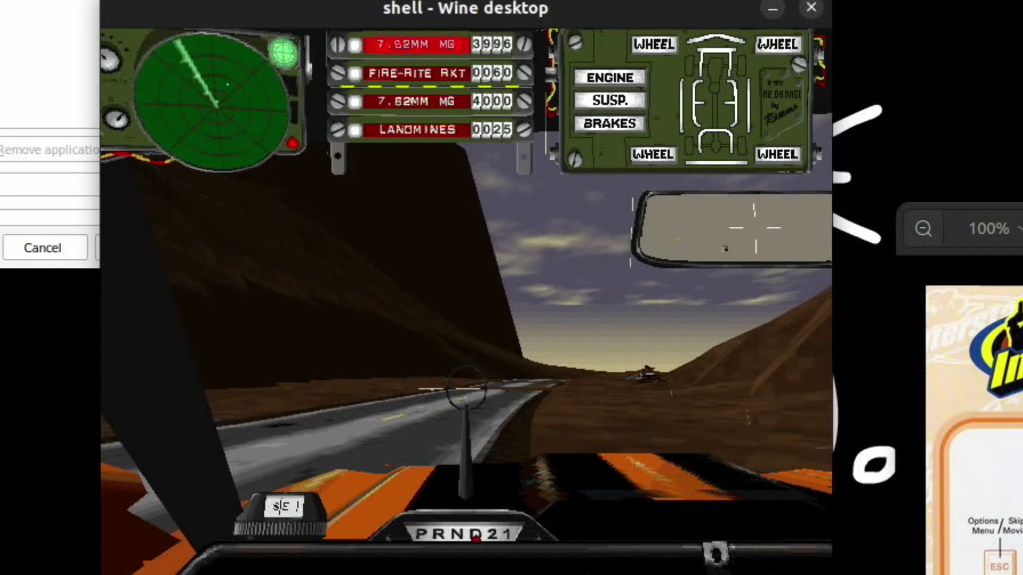
pyautogui.press('space')
pyautogui.press('Right')
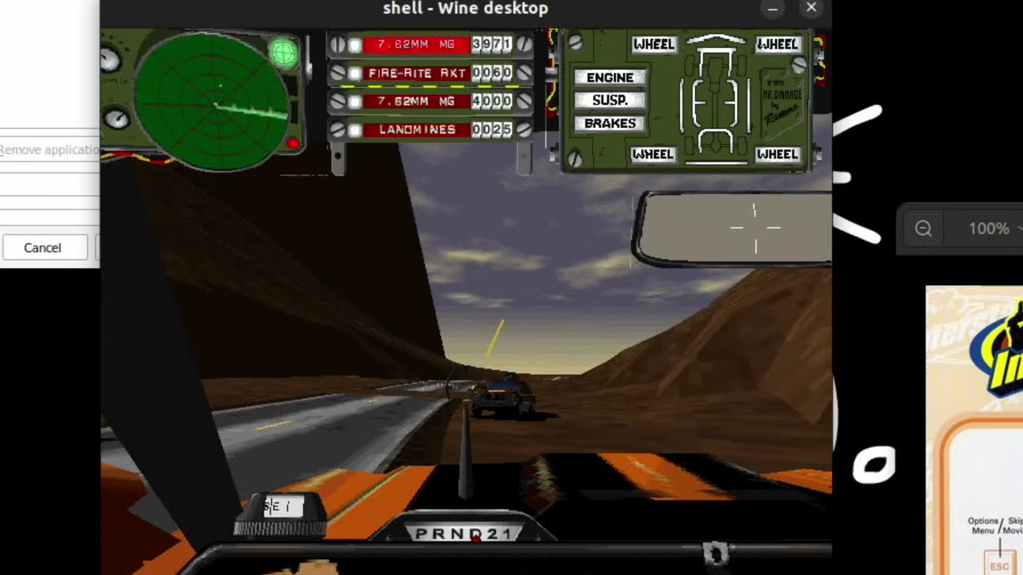
pyautogui.press('space')
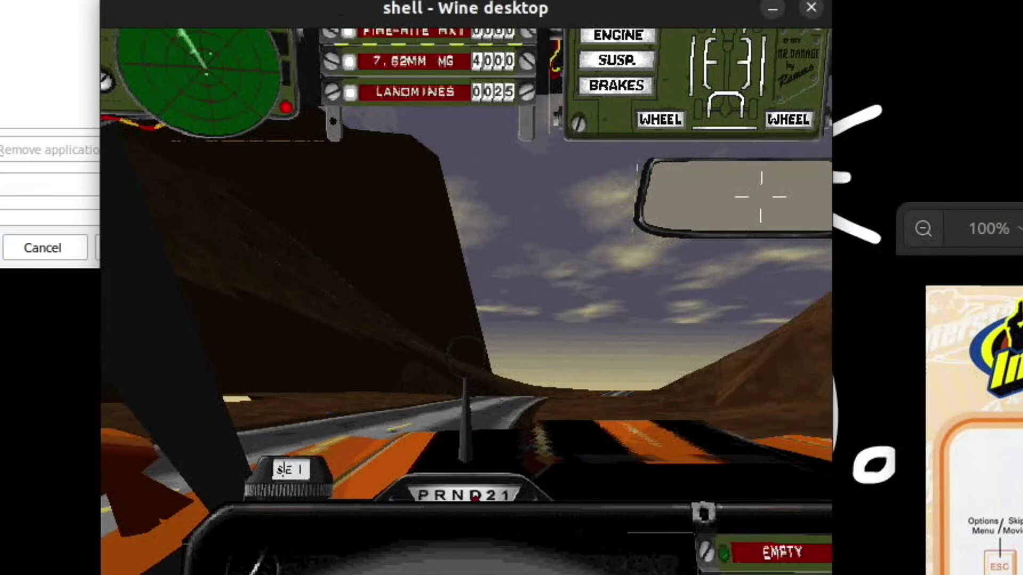
pyautogui.press('Right')
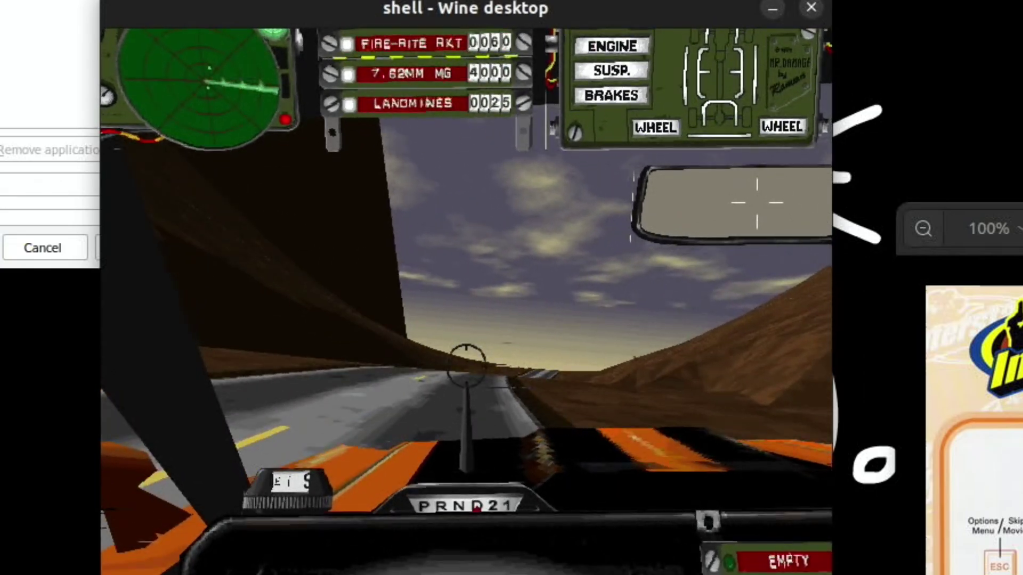
# Step: Switch to the external camera view and turn the car left on the dirt beside the road
pyautogui.press('F2')
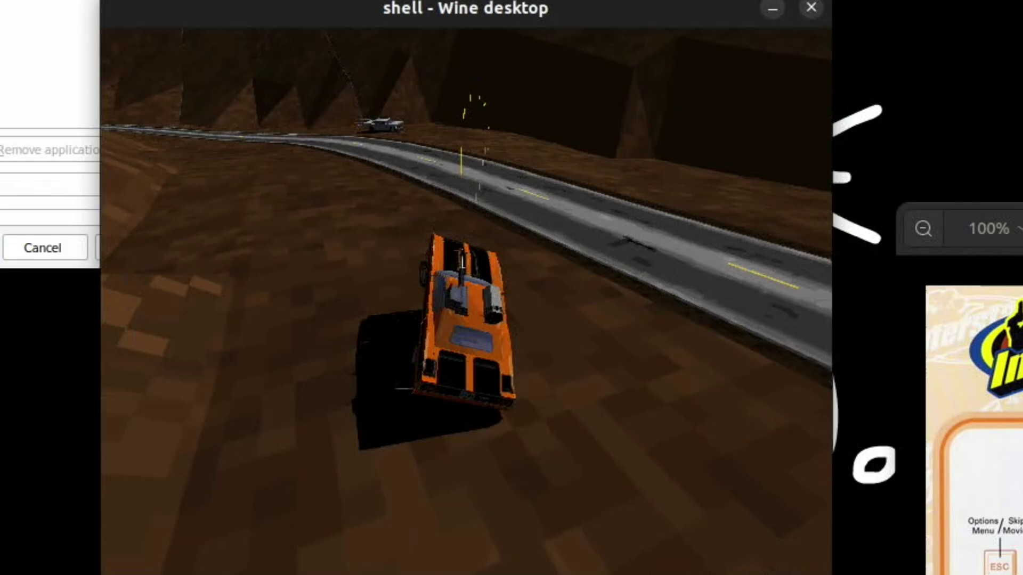
pyautogui.press('Left')
pyautogui.press('Left')
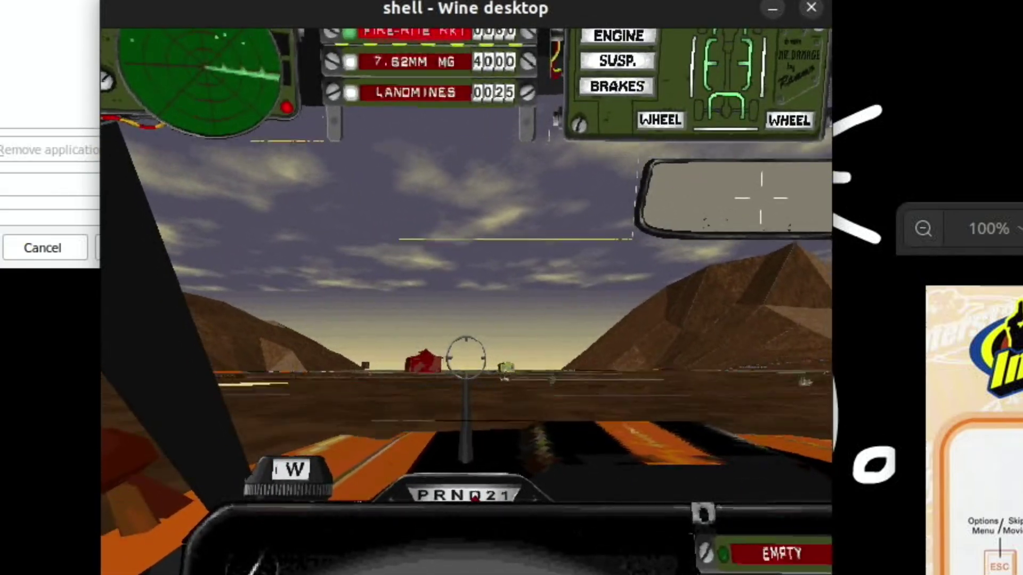
# Step: Return to the external camera view and steer left across the open desert until the car heads past the red barn
pyautogui.press('F2')
pyautogui.press('Left')
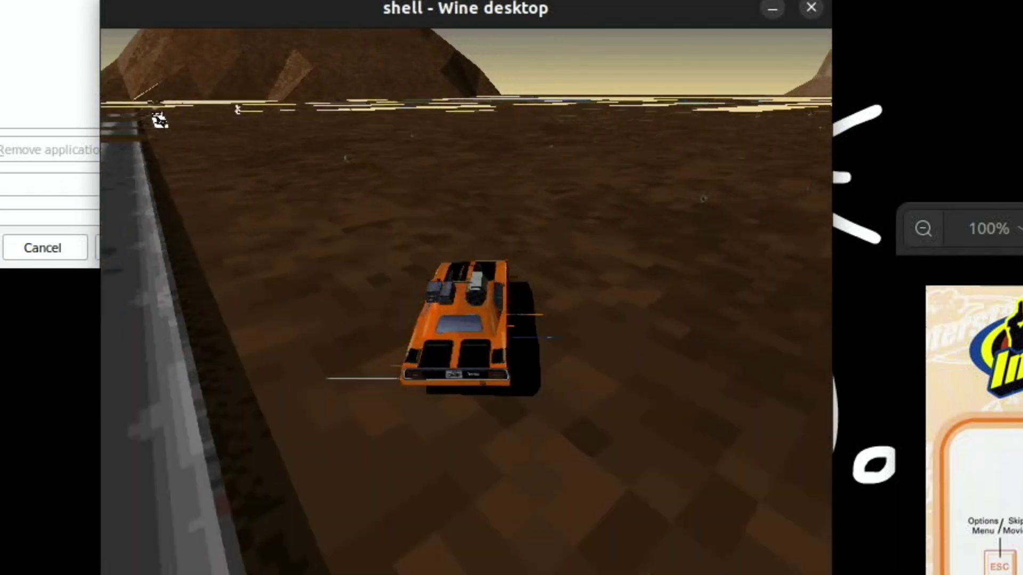
pyautogui.press('Left')
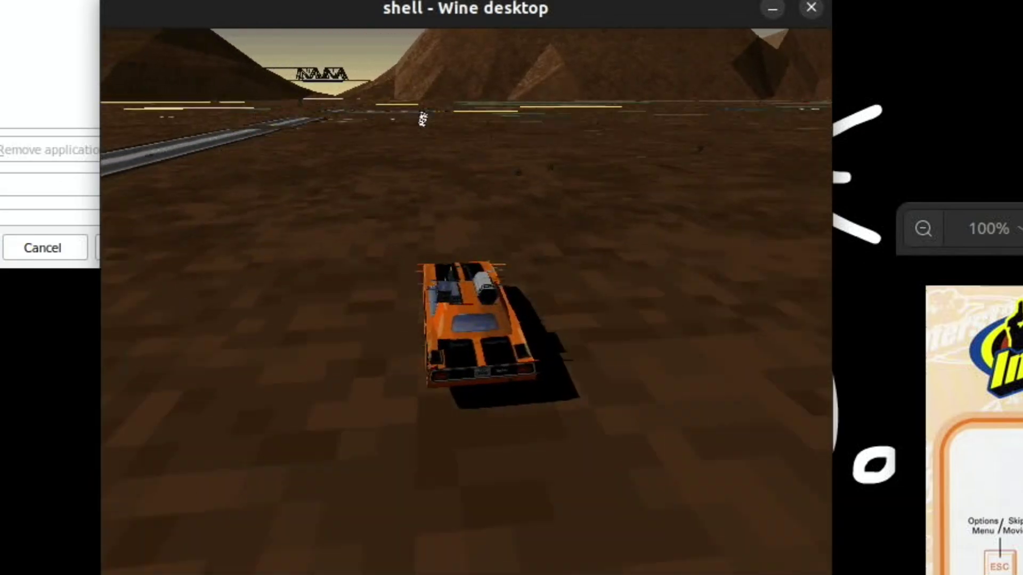
pyautogui.press('Left')
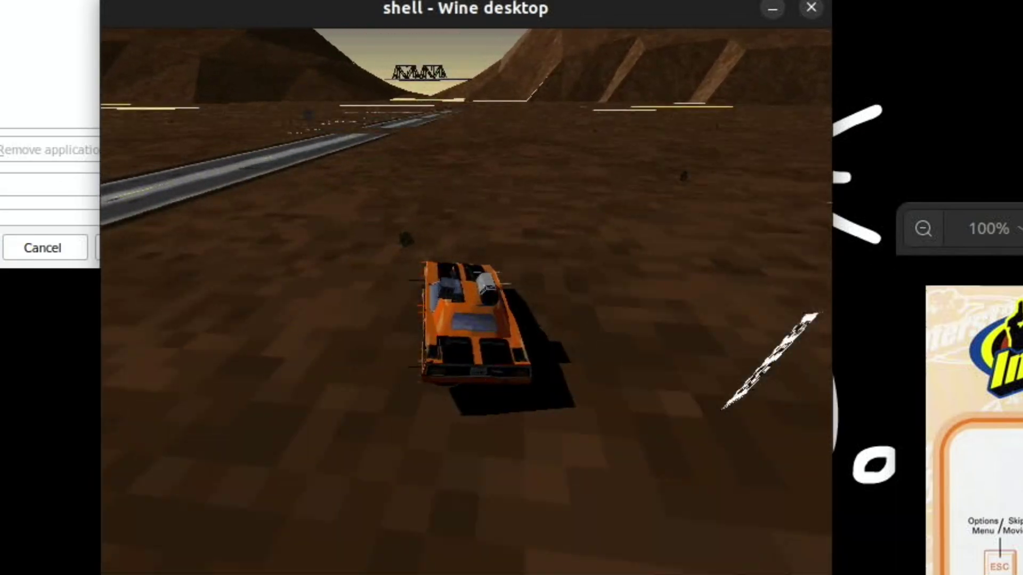
pyautogui.press('Left')
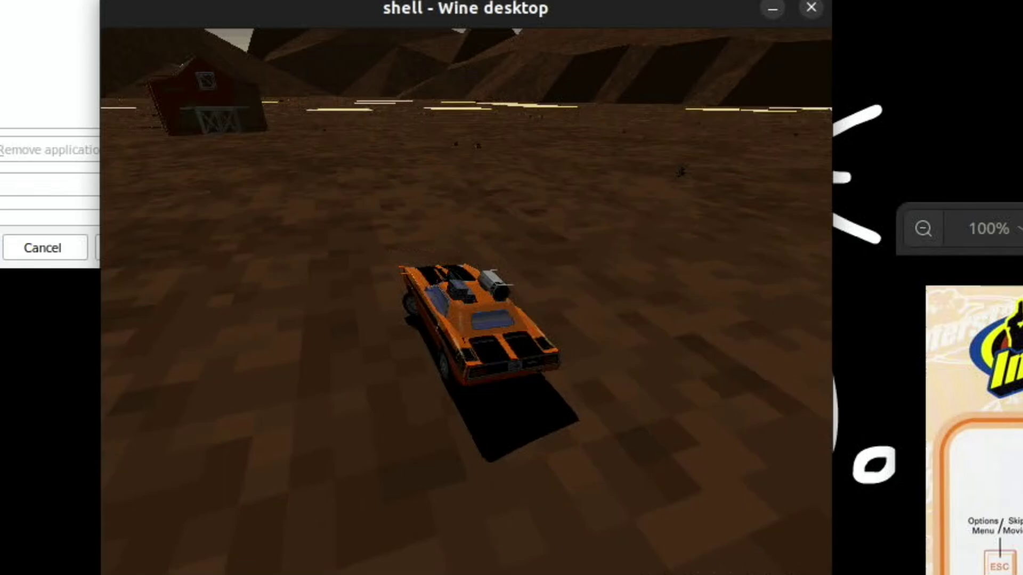
# Step: Steer the car right across the open desert, away from the red barn, and switch to the cockpit view
pyautogui.press('Right')
pyautogui.press('Right')
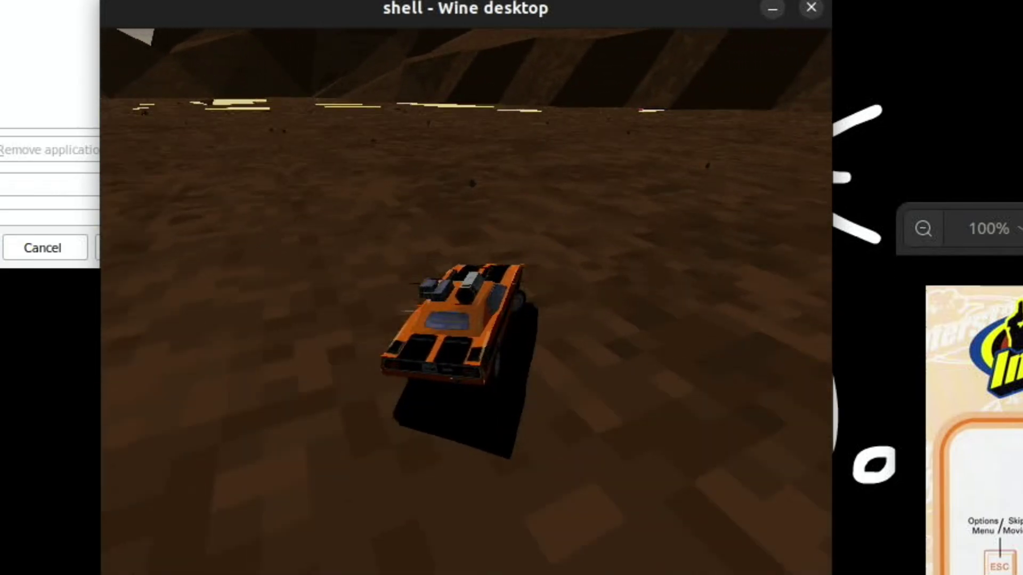
pyautogui.press('Right')
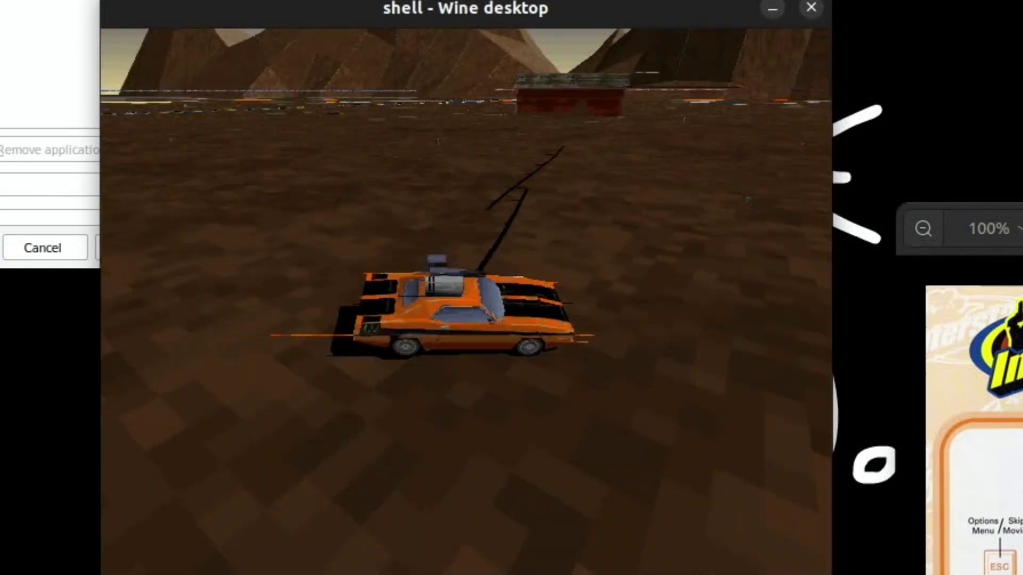
pyautogui.press('F1')
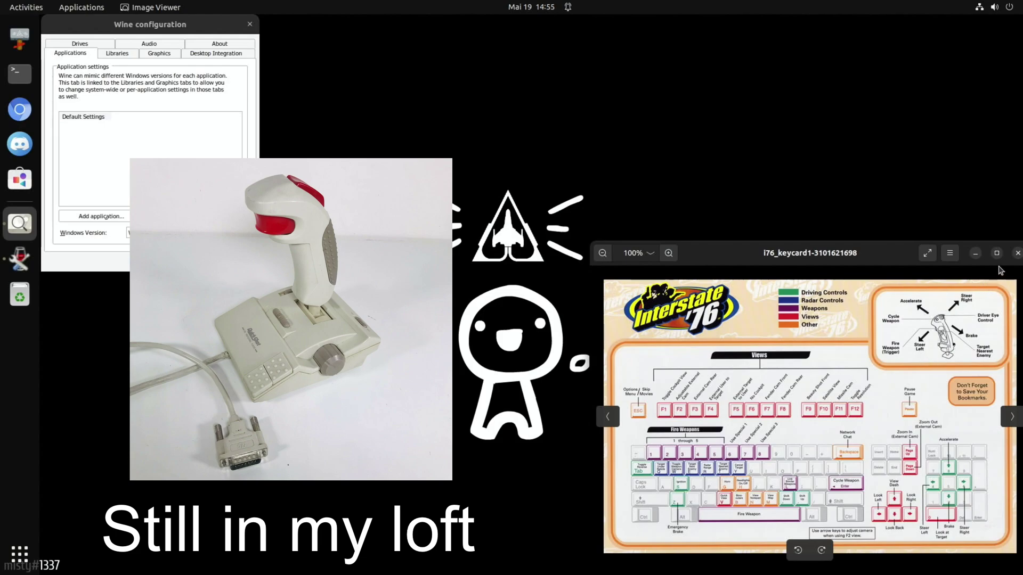
# Step: Close the Interstate '76 key card image and launch DuckStation Qt from the Games application folder
pyautogui.click(1017, 253)
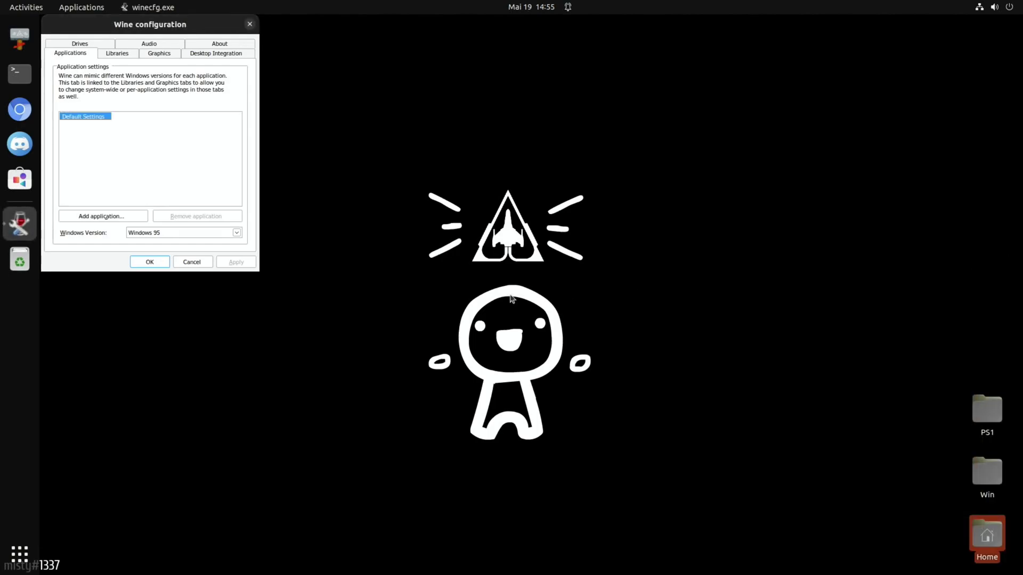
pyautogui.press('Up')
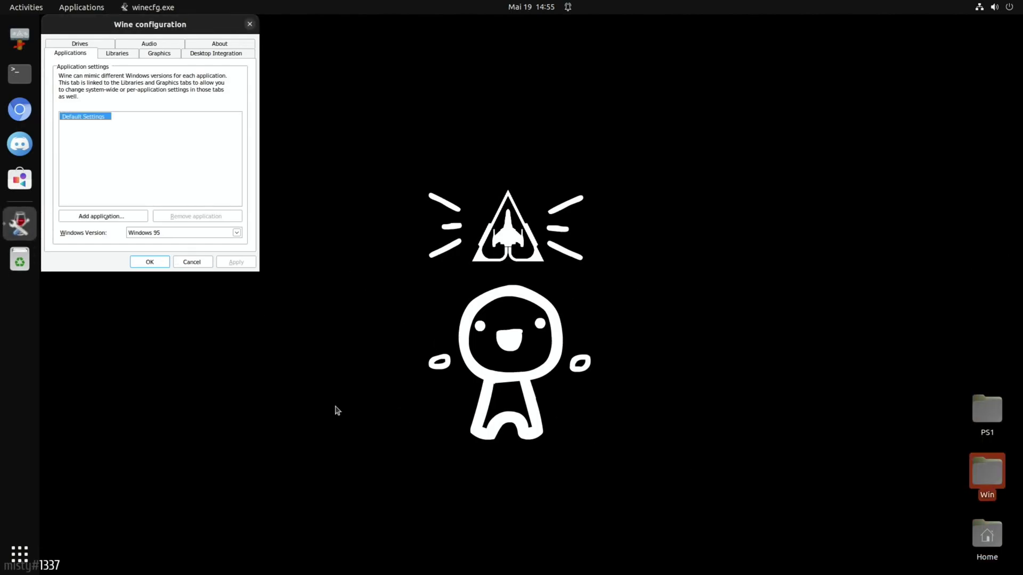
pyautogui.click(20, 554)
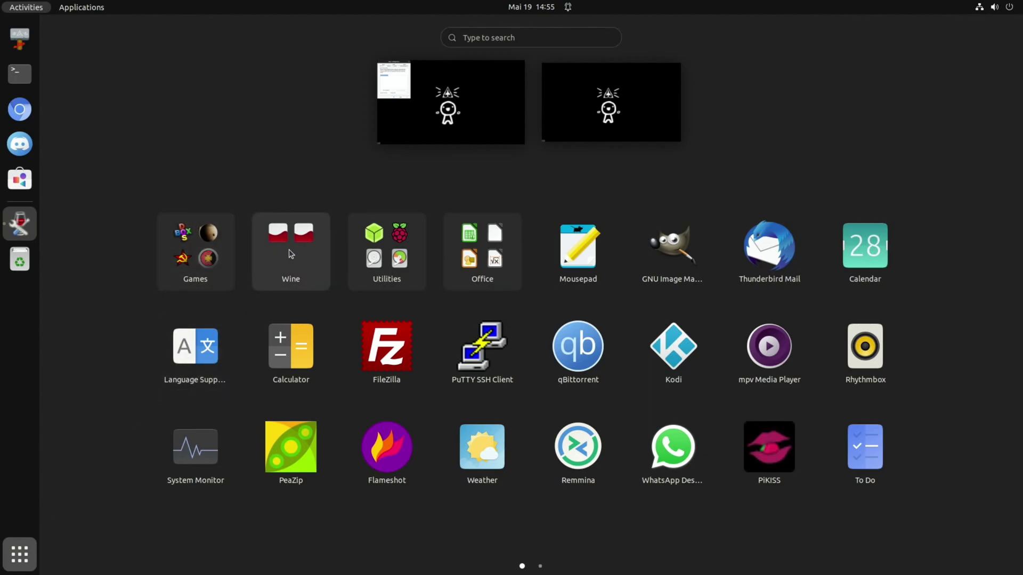
pyautogui.click(204, 252)
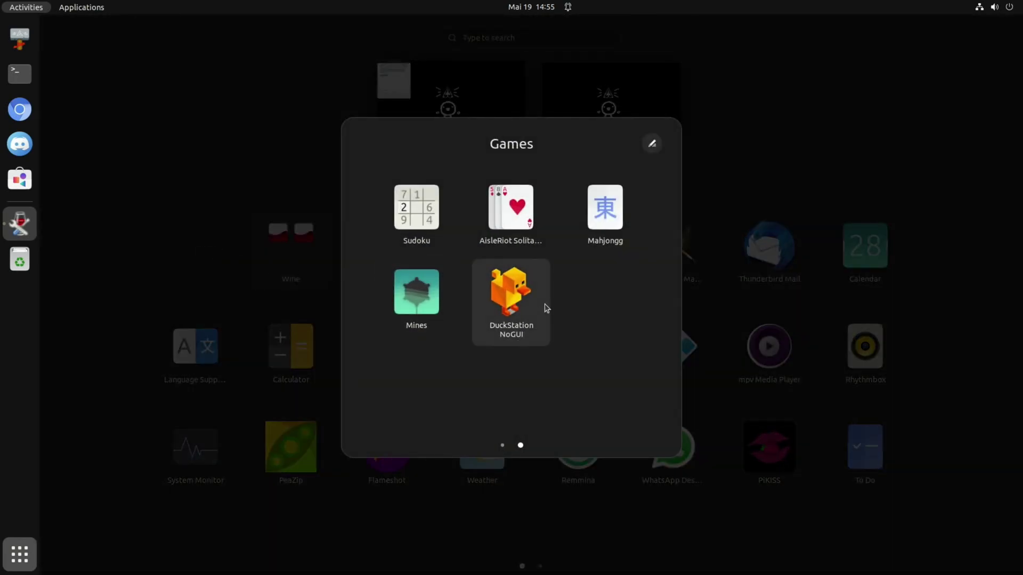
pyautogui.click(502, 446)
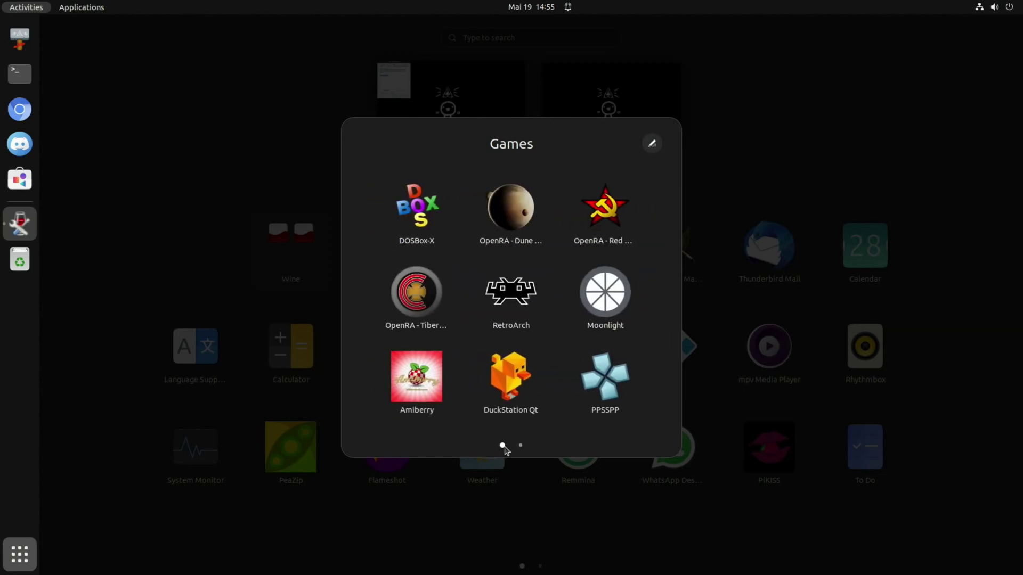
pyautogui.click(511, 378)
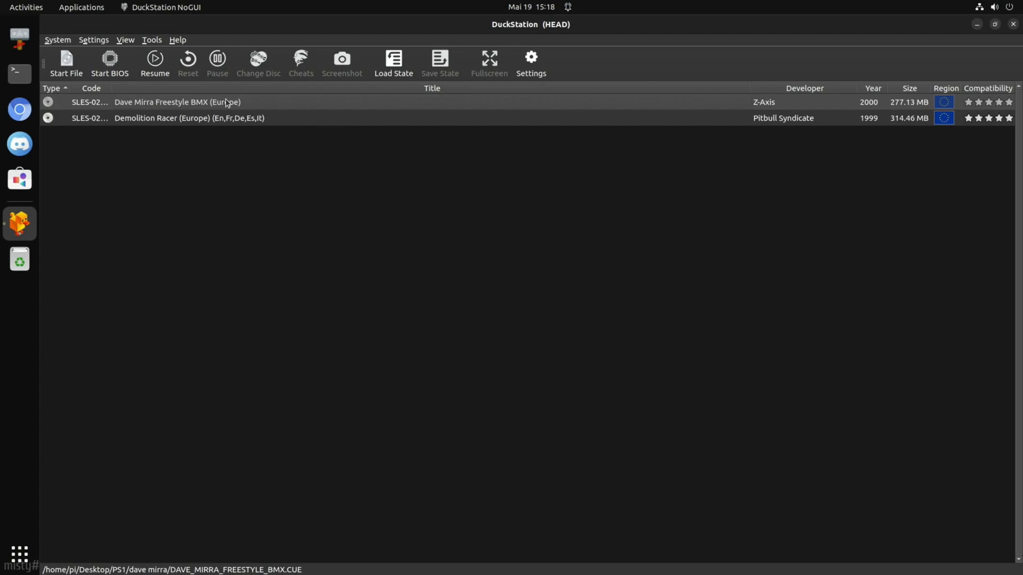
# Step: Start Dave Mirra Freestyle BMX (Europe) from the game list and choose to exit the finished run to the main menu
pyautogui.doubleClick(197, 104)
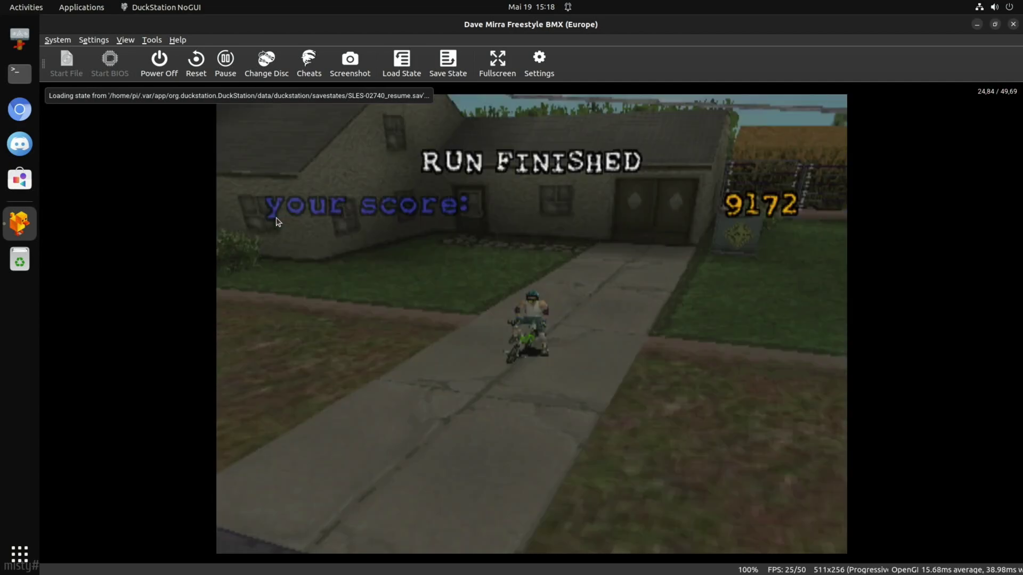
pyautogui.press('Down')
pyautogui.press('Down')
pyautogui.press('Down')
pyautogui.press('Down')
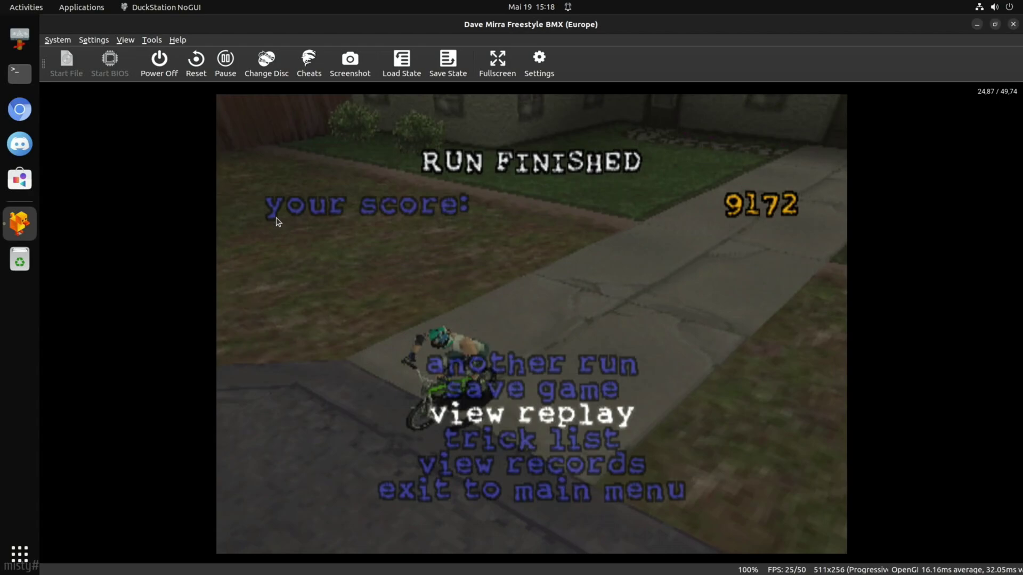
pyautogui.press('Down')
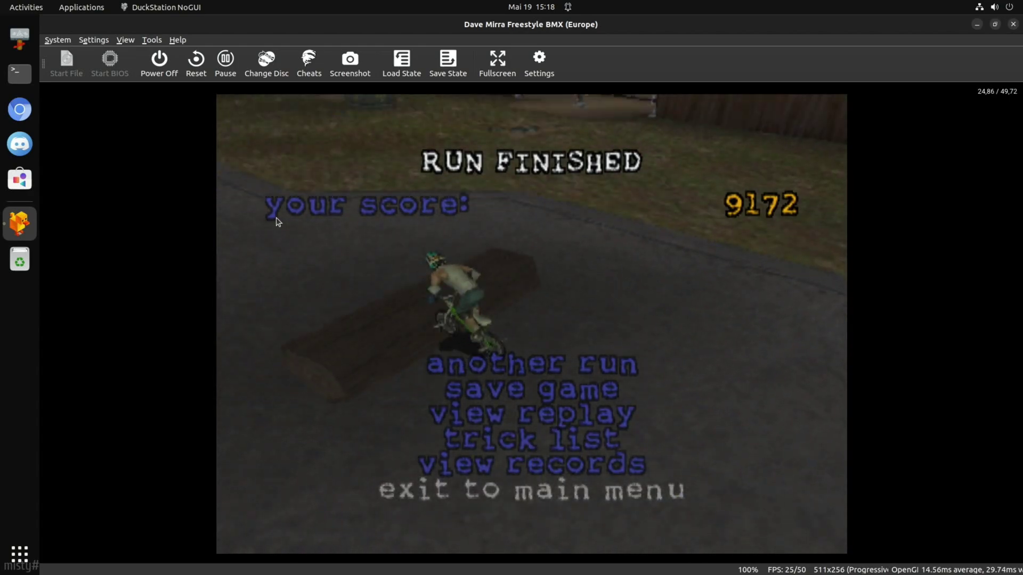
pyautogui.press('Return')
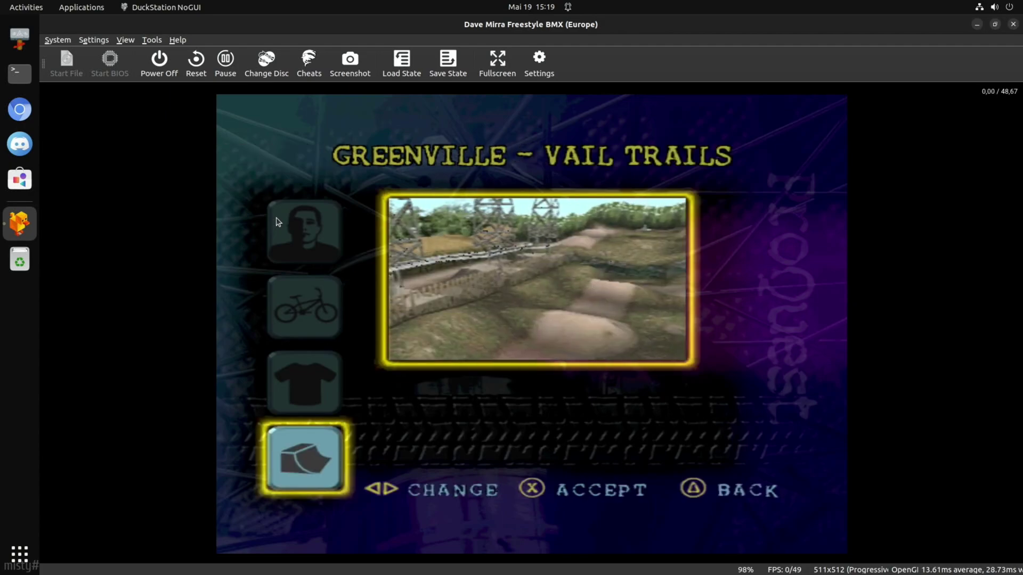
# Step: Accept the Greenville - Vail Trails level and begin pedalling toward the log on the road
pyautogui.press('k')
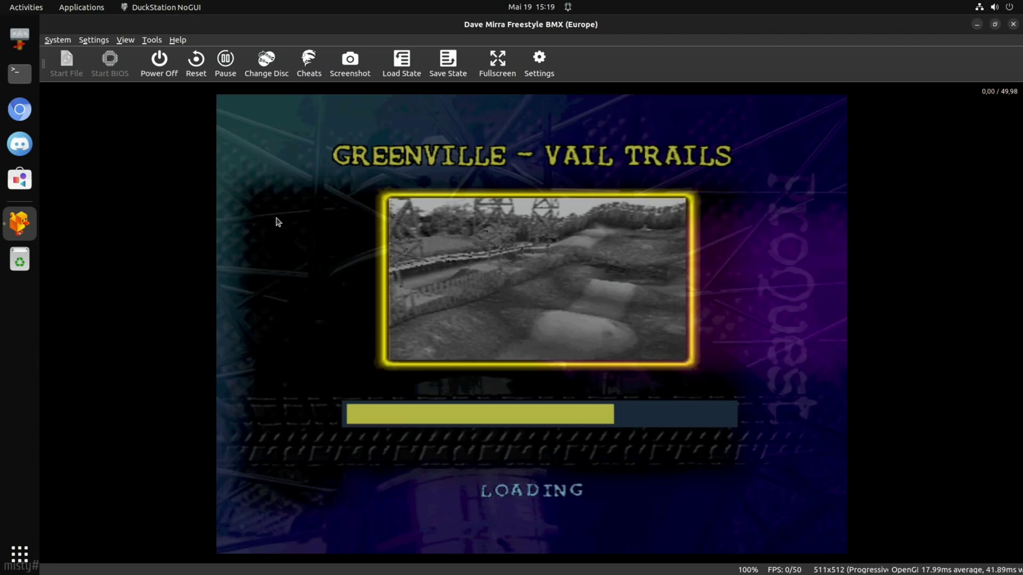
pyautogui.press('k')
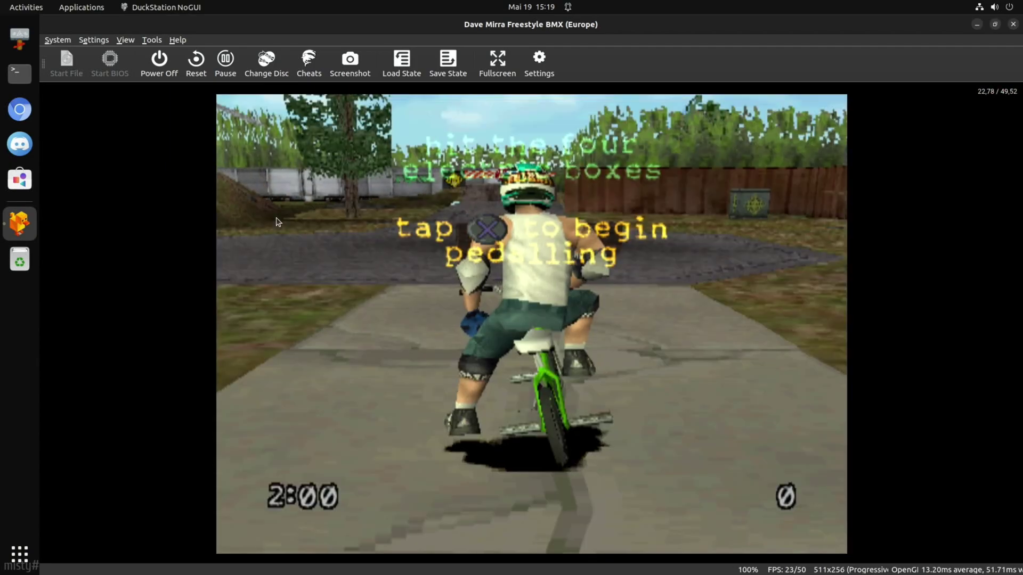
pyautogui.press('k')
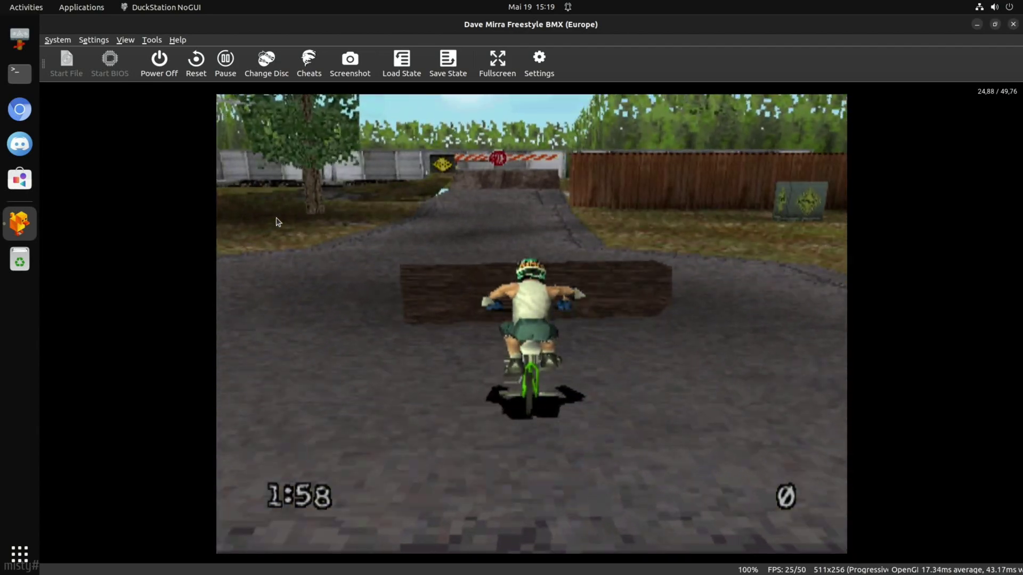
# Step: Perform a turndown at the log, steer left off the road and ride up the dirt mound
pyautogui.press('l')
pyautogui.press('a')
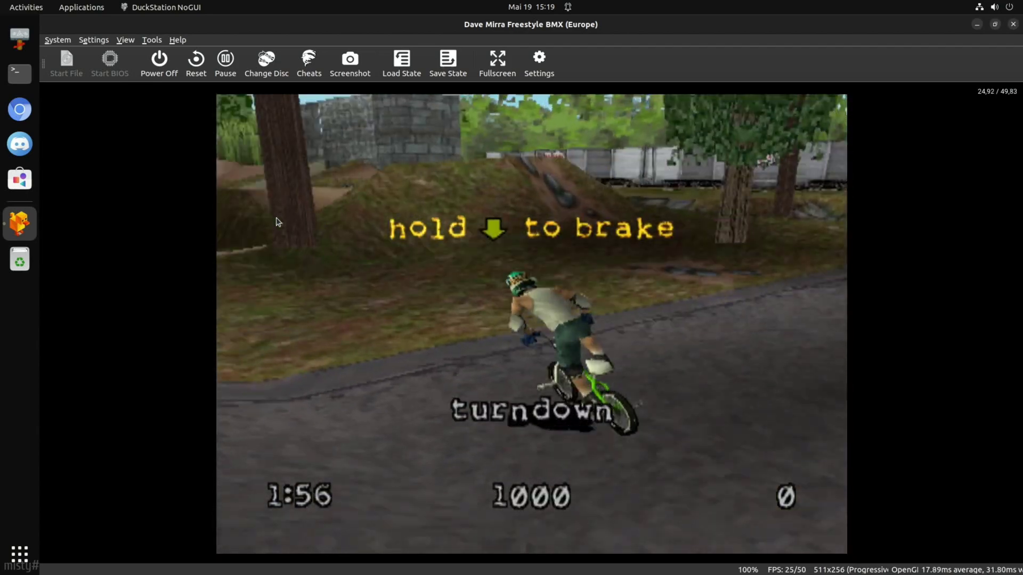
pyautogui.press('d')
pyautogui.press('k')
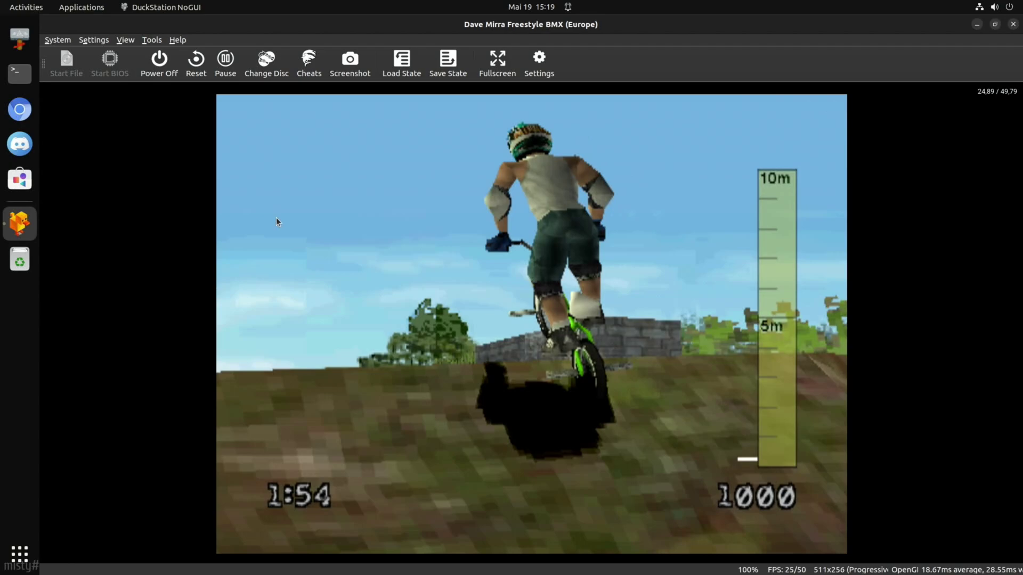
# Step: Ride over the mound and steer the bike across the dirt toward the wide wooden ramp
pyautogui.press('d')
pyautogui.press('l')
pyautogui.press('Left')
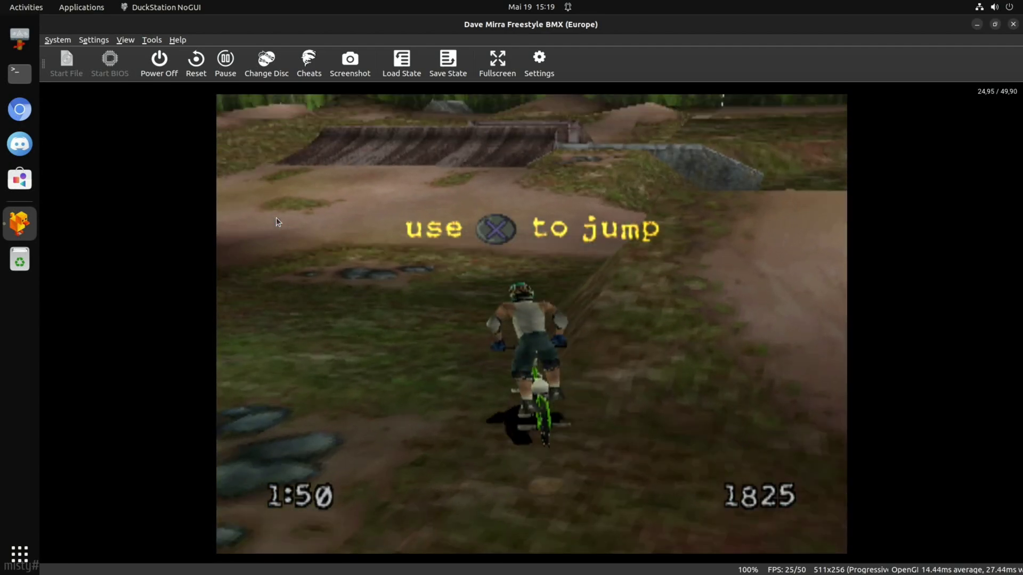
pyautogui.press('a')
pyautogui.press('d')
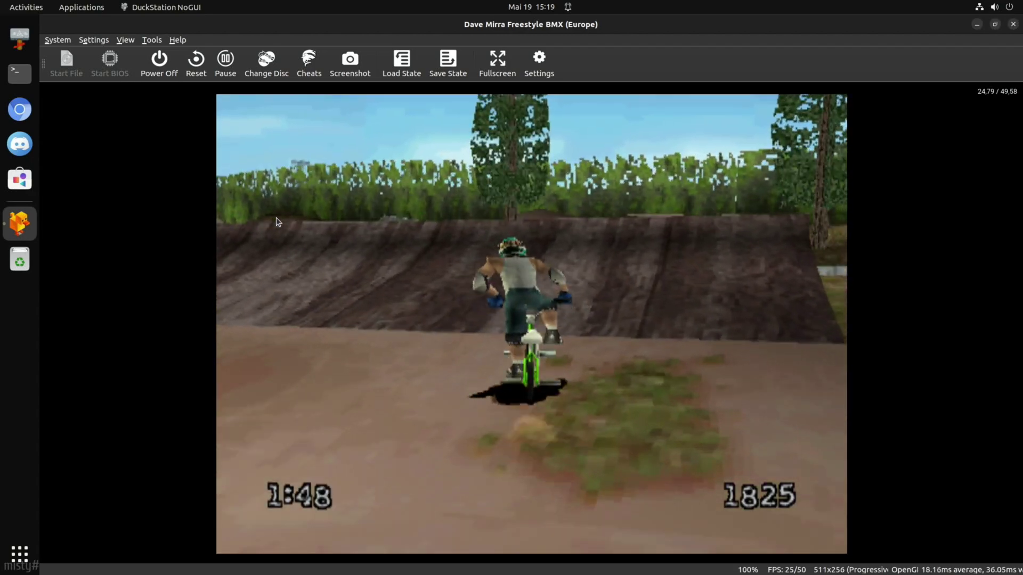
# Step: Jump off the wooden ramp and perform a one footer backflip into the concrete channel
pyautogui.press('k')
pyautogui.press('s')
pyautogui.press('j')
pyautogui.press('j')
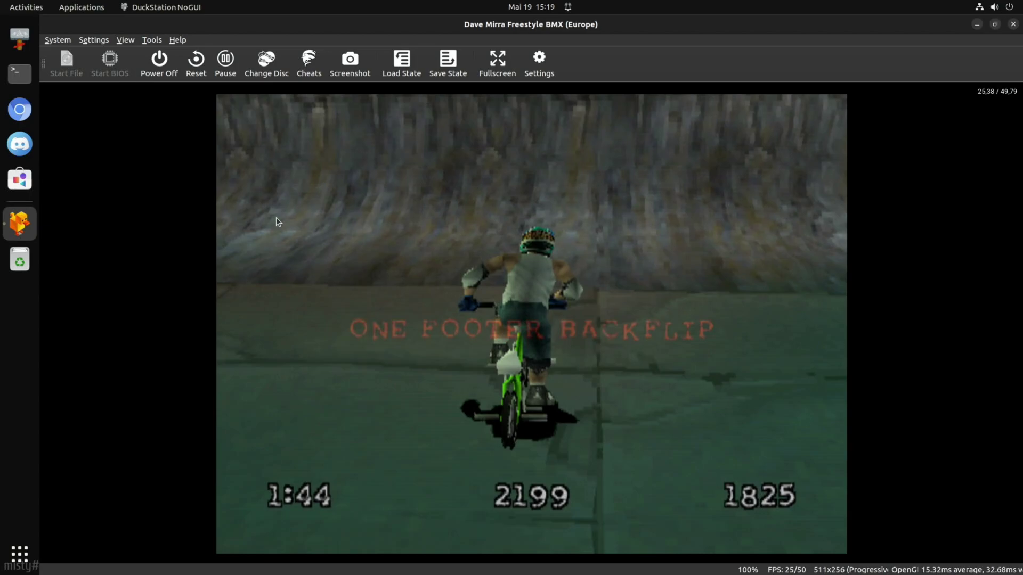
# Step: Jump off the channel's curved walls and perform tricks including a 360 alley-oop X-up backflip
pyautogui.press('k')
pyautogui.press('j')
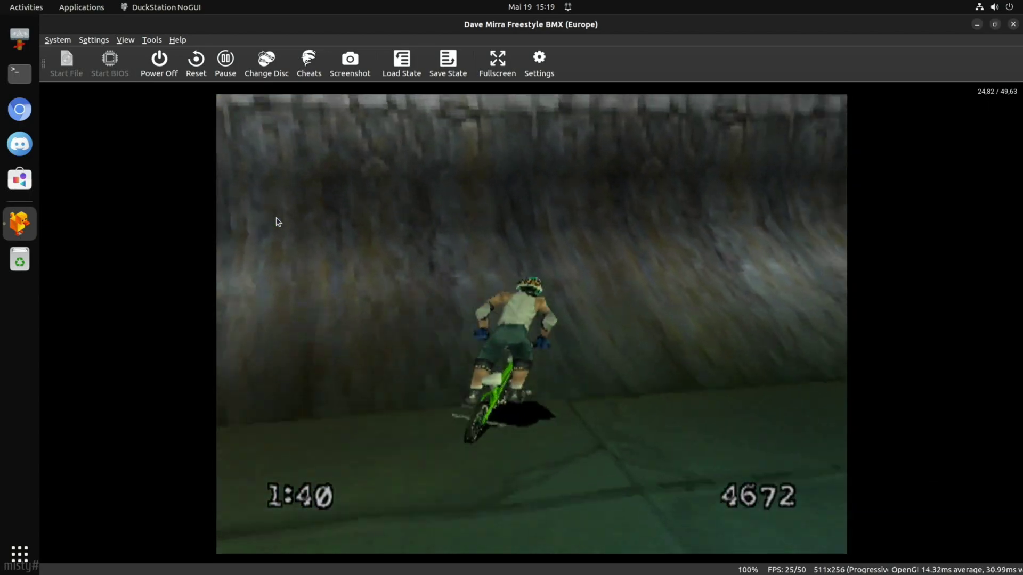
pyautogui.press('k')
pyautogui.press('j')
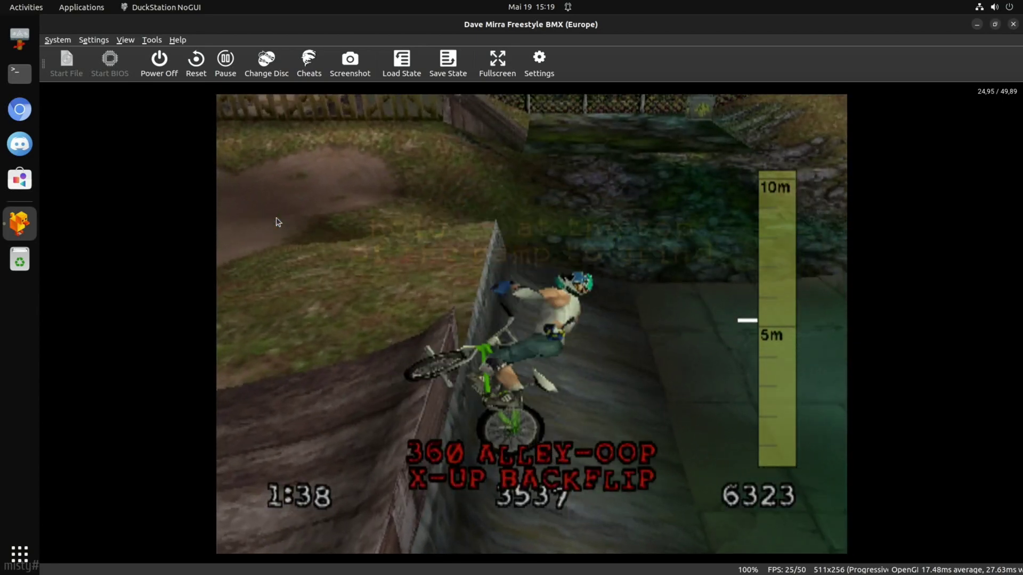